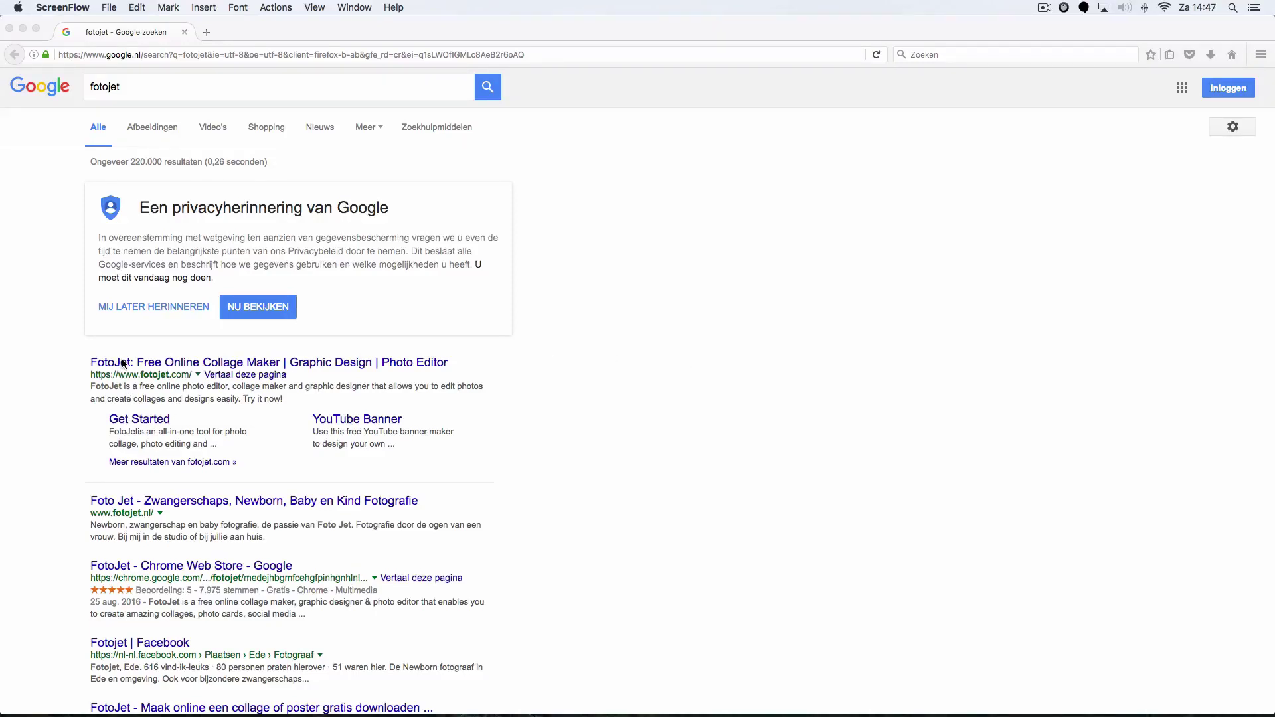
Step: Open the 'FotoJet: Free Online Collage Maker' result from the 'fotojet' Google search
{"action": "left_click", "coordinate": [149, 366]}
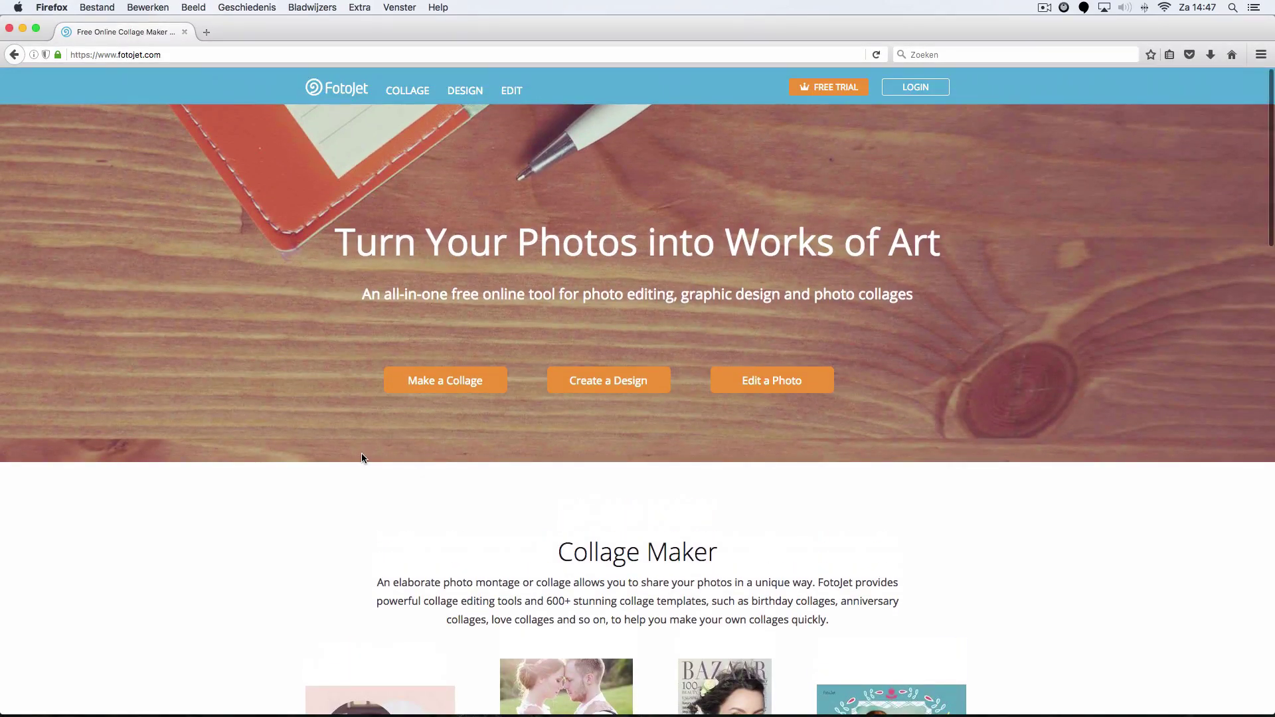
Step: Start a blank YouTube Channel Art design from FotoJet's DESIGN section
{"action": "scroll", "coordinate": [361, 453], "scroll_direction": "down", "scroll_amount": 5}
{"action": "scroll", "coordinate": [361, 453], "scroll_direction": "down", "scroll_amount": 2}
{"action": "scroll", "coordinate": [361, 453], "scroll_direction": "down", "scroll_amount": 5}
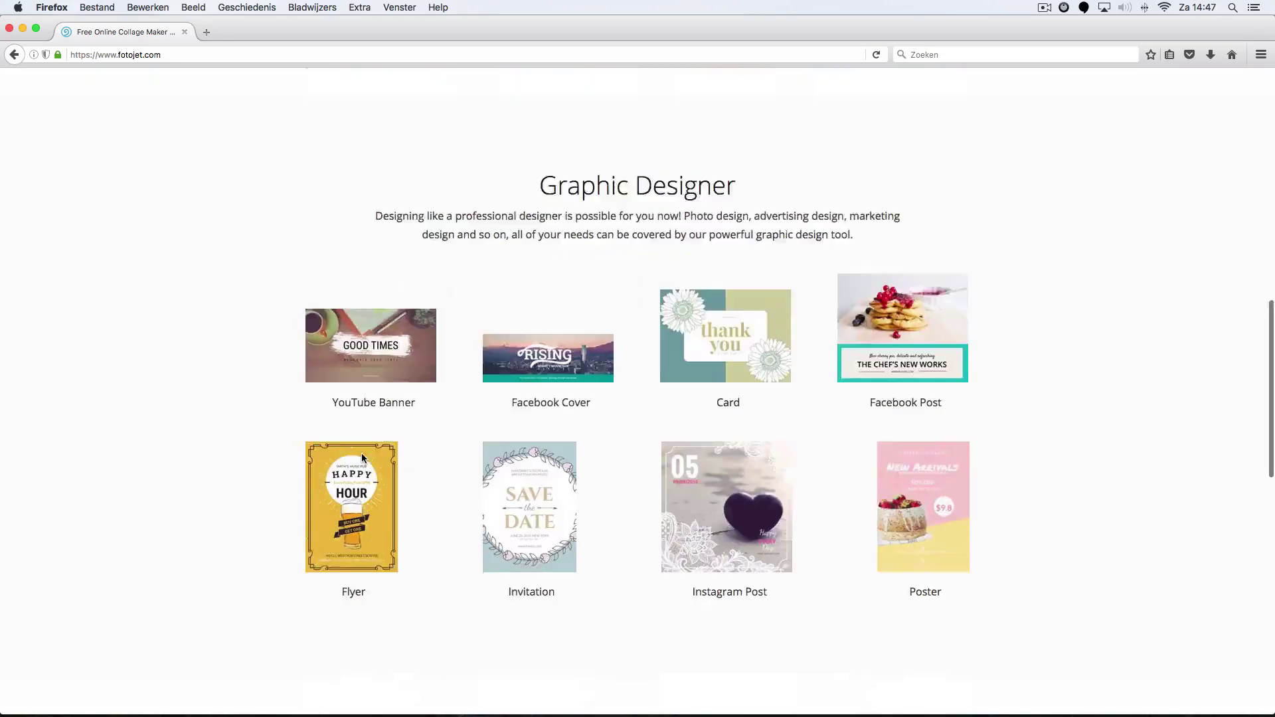
{"action": "scroll", "coordinate": [362, 454], "scroll_direction": "down", "scroll_amount": 6}
{"action": "scroll", "coordinate": [361, 453], "scroll_direction": "down", "scroll_amount": 8}
{"action": "scroll", "coordinate": [361, 452], "scroll_direction": "up", "scroll_amount": 10}
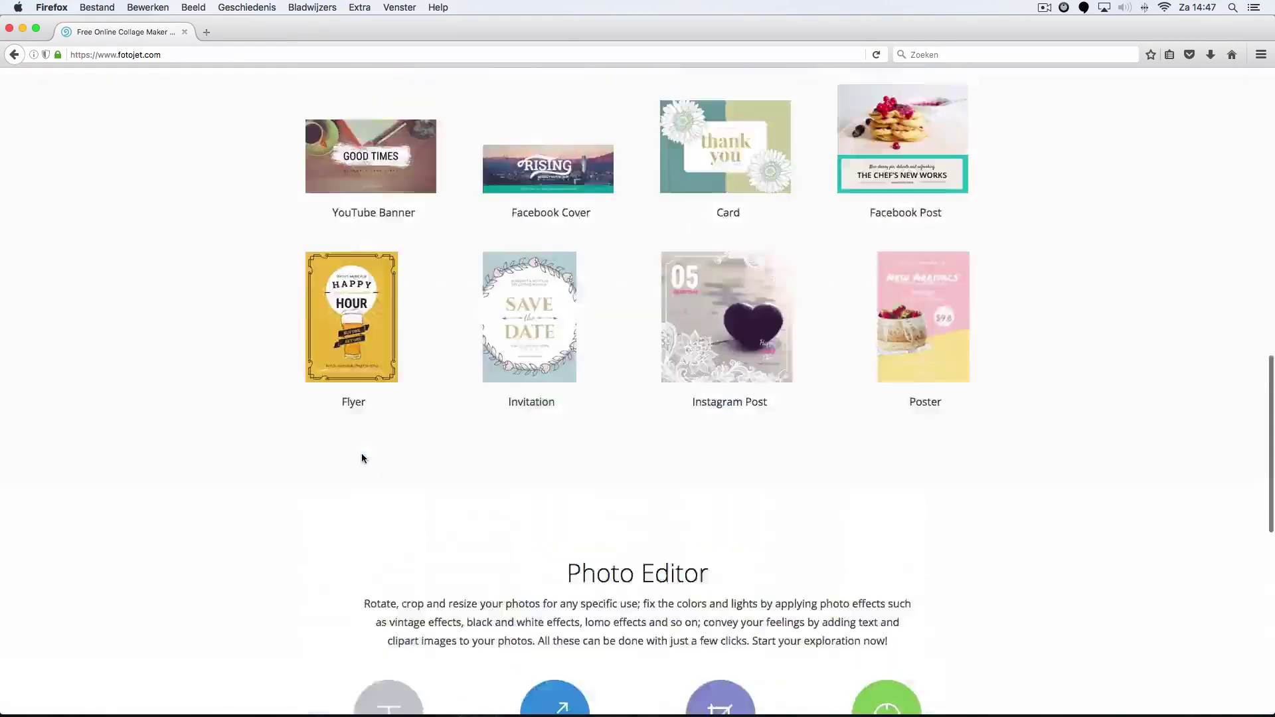
{"action": "scroll", "coordinate": [361, 455], "scroll_direction": "up", "scroll_amount": 15}
{"action": "left_click", "coordinate": [474, 91]}
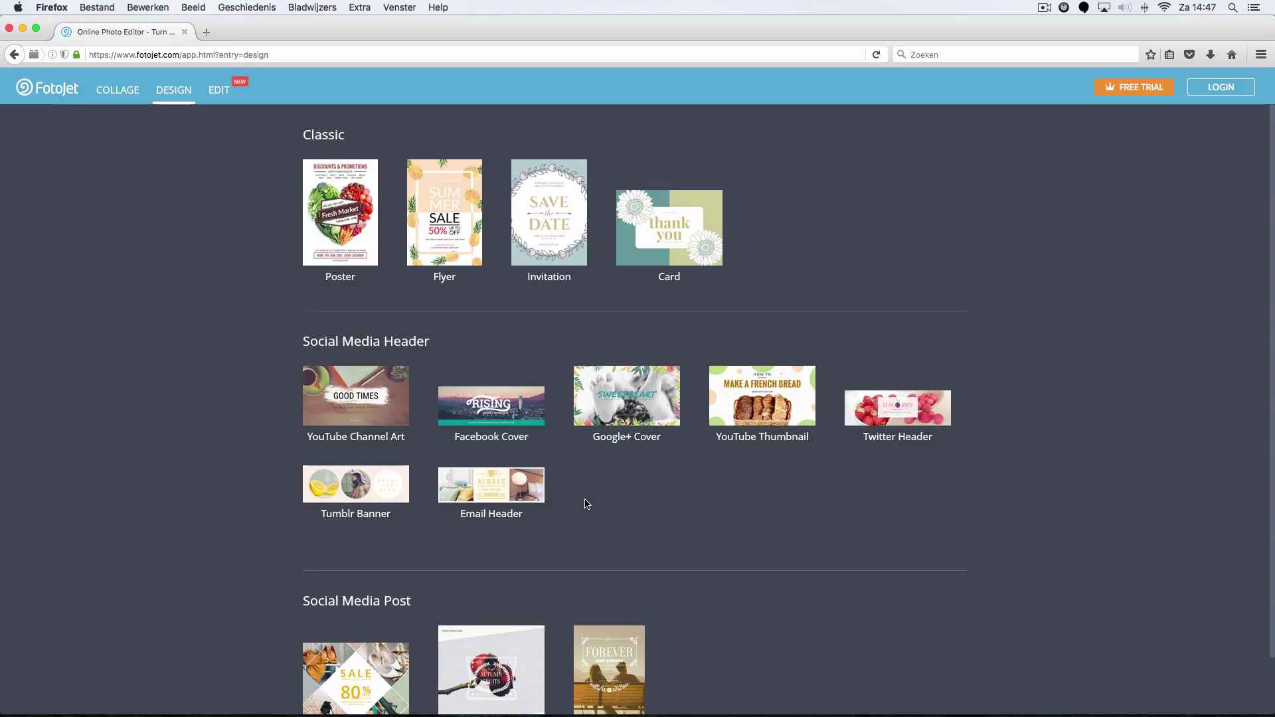
{"action": "left_click", "coordinate": [348, 407]}
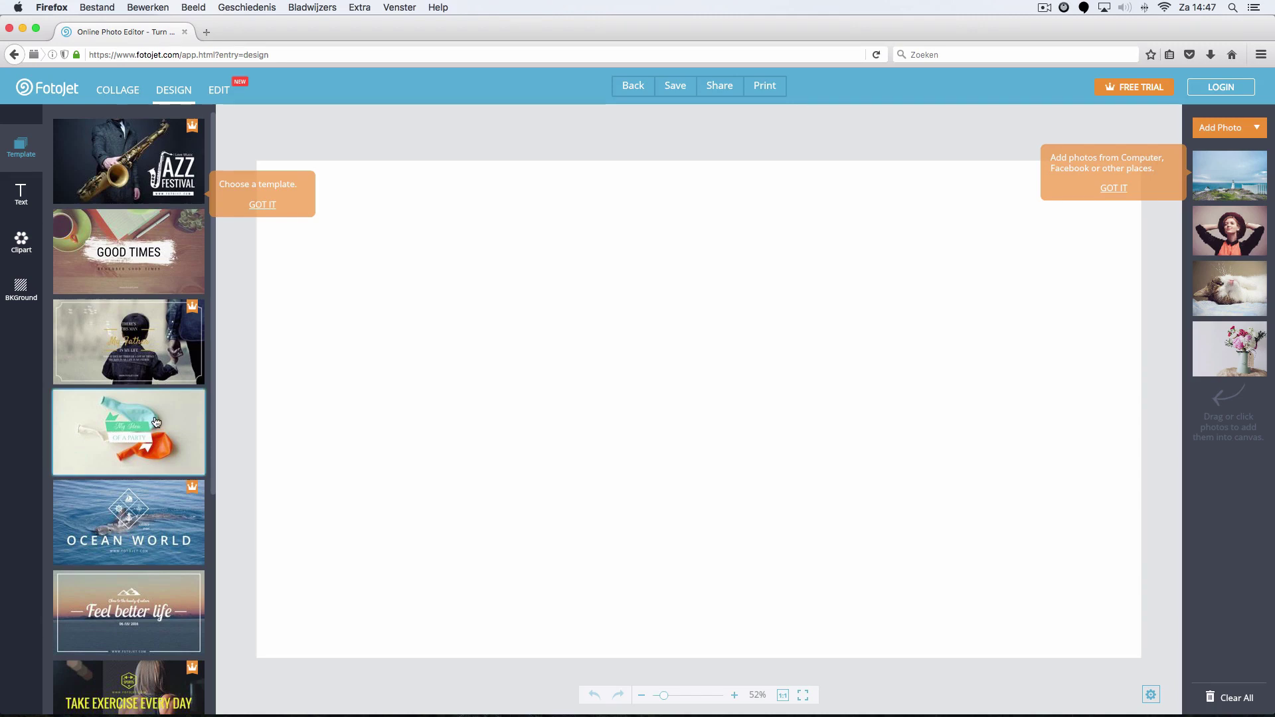
Step: Apply the balloon party template and replace its 'My Idea' headline with YouTube text
{"action": "left_click", "coordinate": [158, 423]}
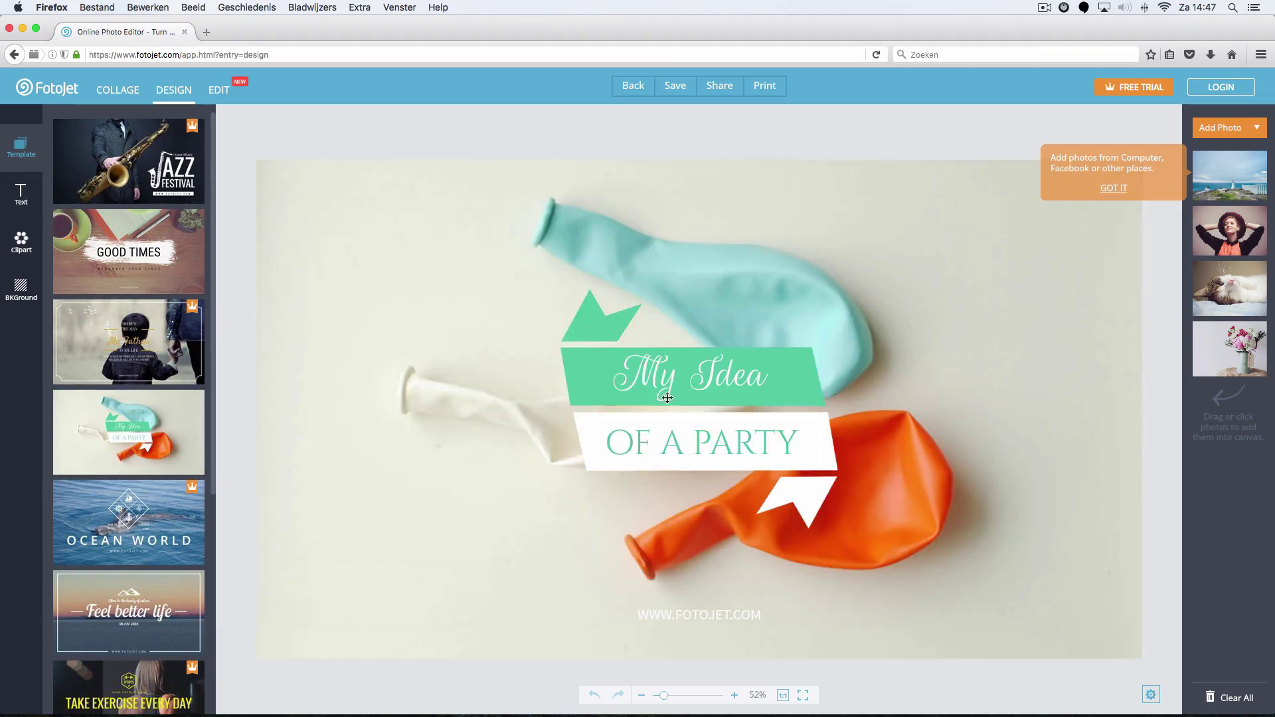
{"action": "left_click", "coordinate": [667, 394]}
{"action": "left_click", "coordinate": [772, 387]}
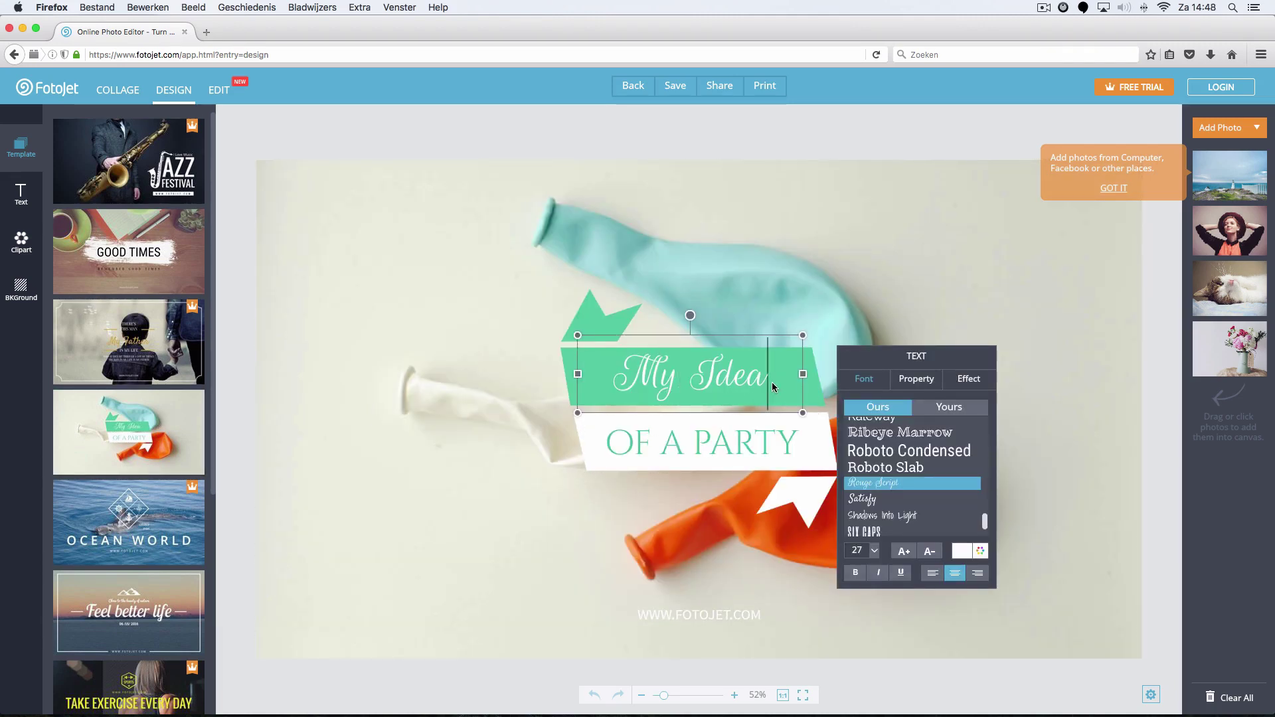
{"action": "key", "text": "BackSpace"}
{"action": "key", "text": "BackSpace"}
{"action": "key", "text": "BackSpace"}
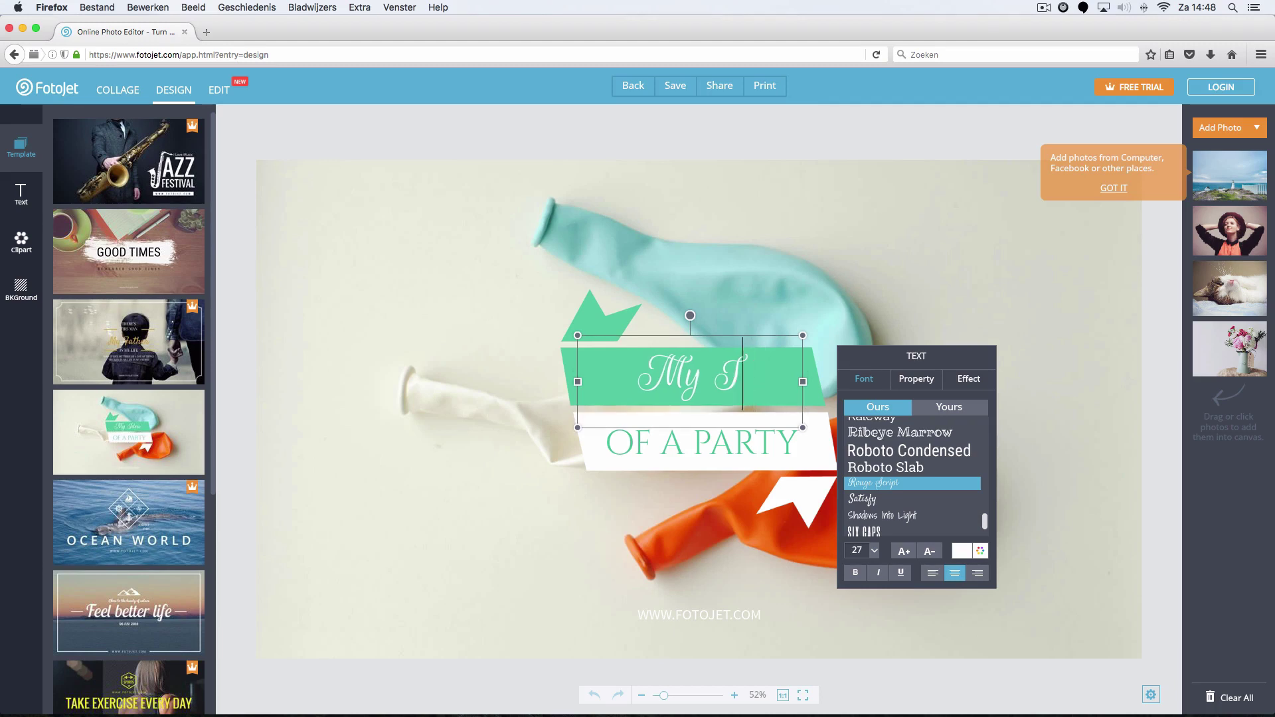
{"action": "key", "text": "BackSpace"}
{"action": "key", "text": "BackSpace"}
{"action": "key", "text": "BackSpace"}
{"action": "key", "text": "BackSpace"}
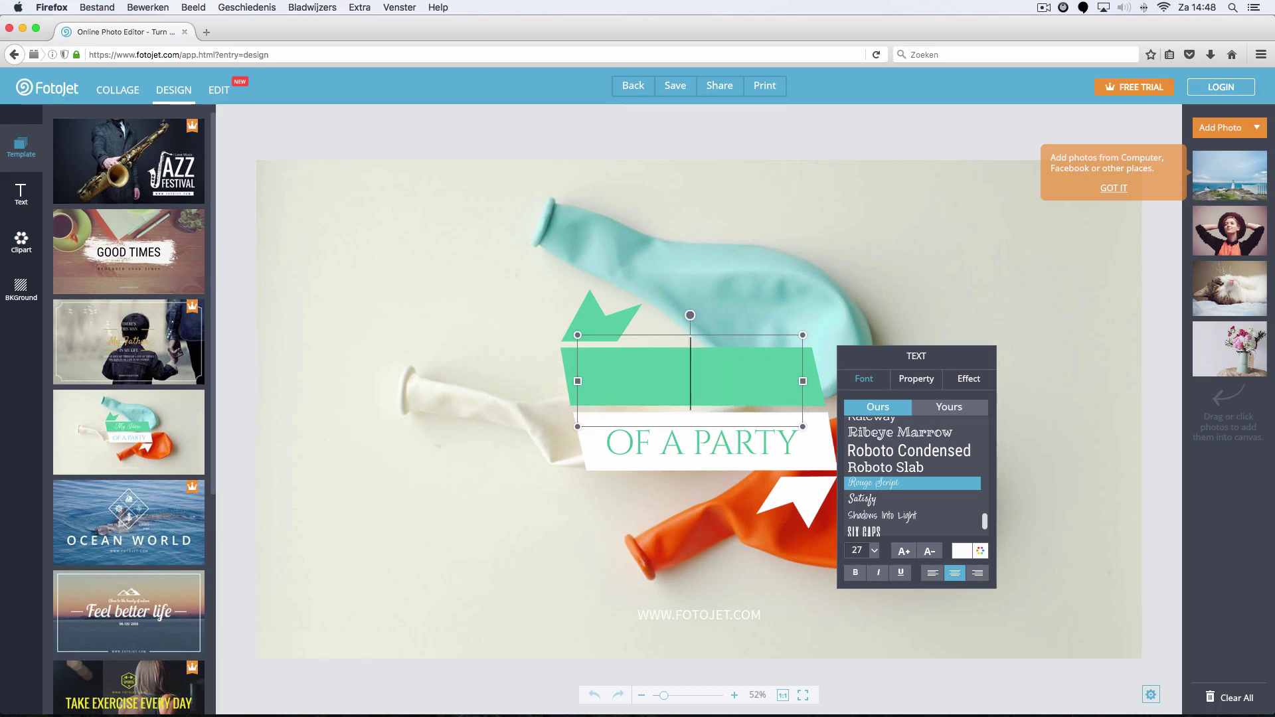
{"action": "type", "text": "YouTube"}
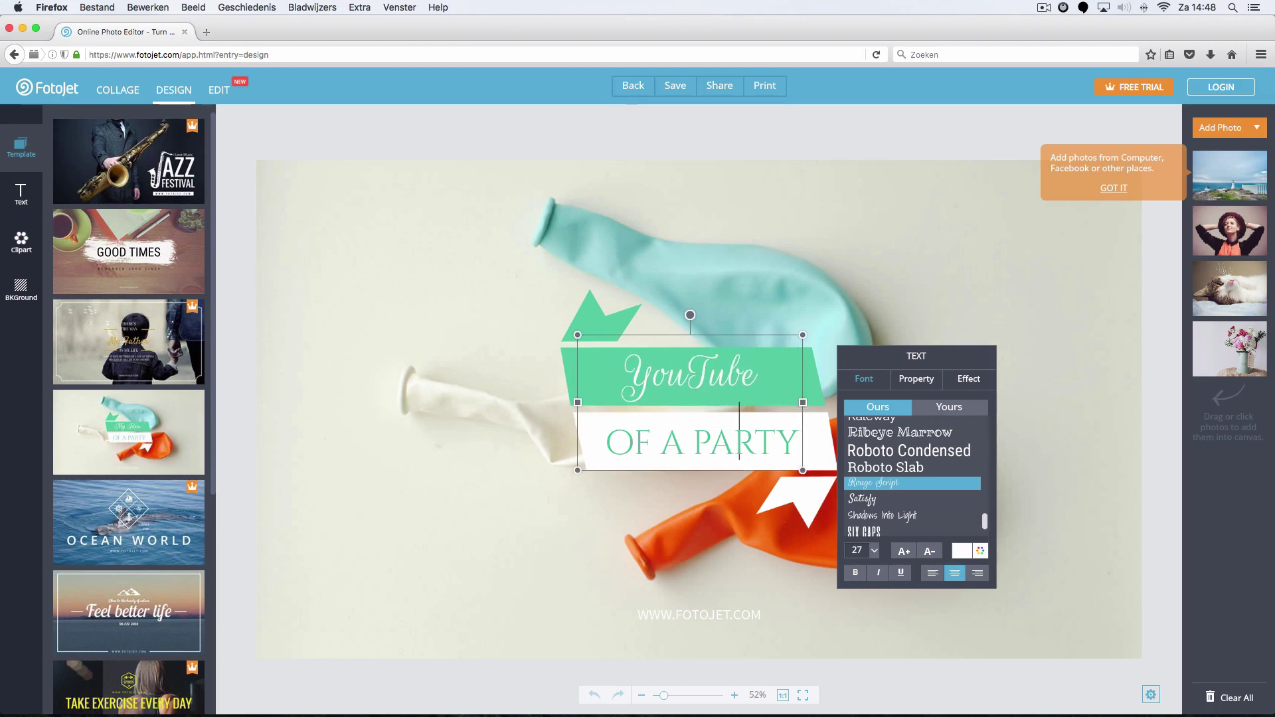
{"action": "type", "text": " Basics"}
Step: Set the headline to Roboto Condensed, widen its box and move it to the top
{"action": "left_click_drag", "start_coordinate": [771, 376], "coordinate": [600, 377]}
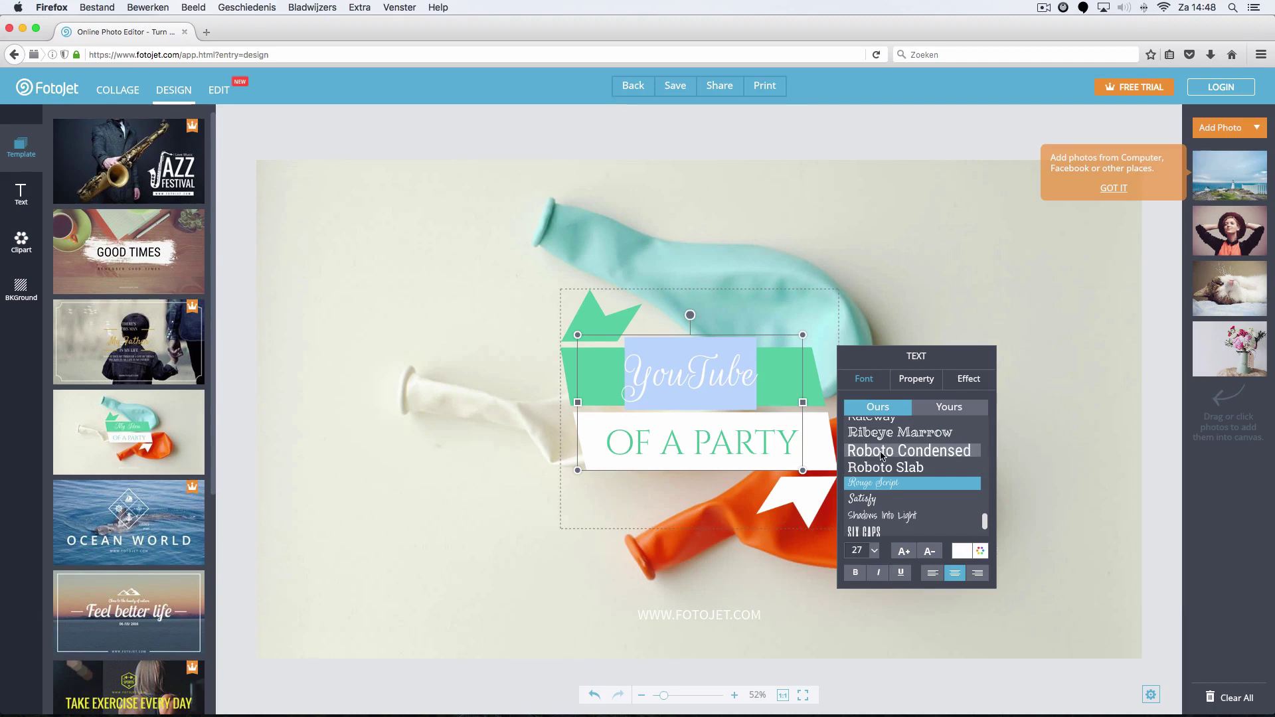
{"action": "left_click", "coordinate": [882, 455]}
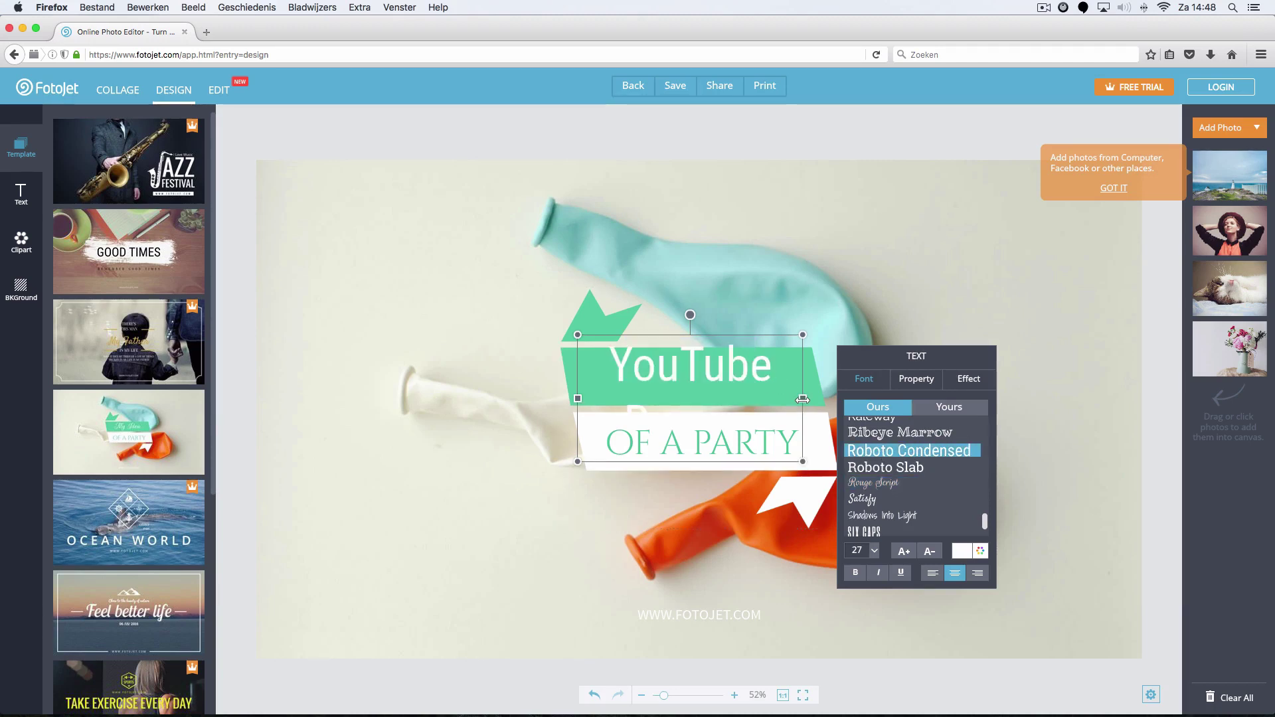
{"action": "left_click_drag", "start_coordinate": [802, 398], "coordinate": [972, 397]}
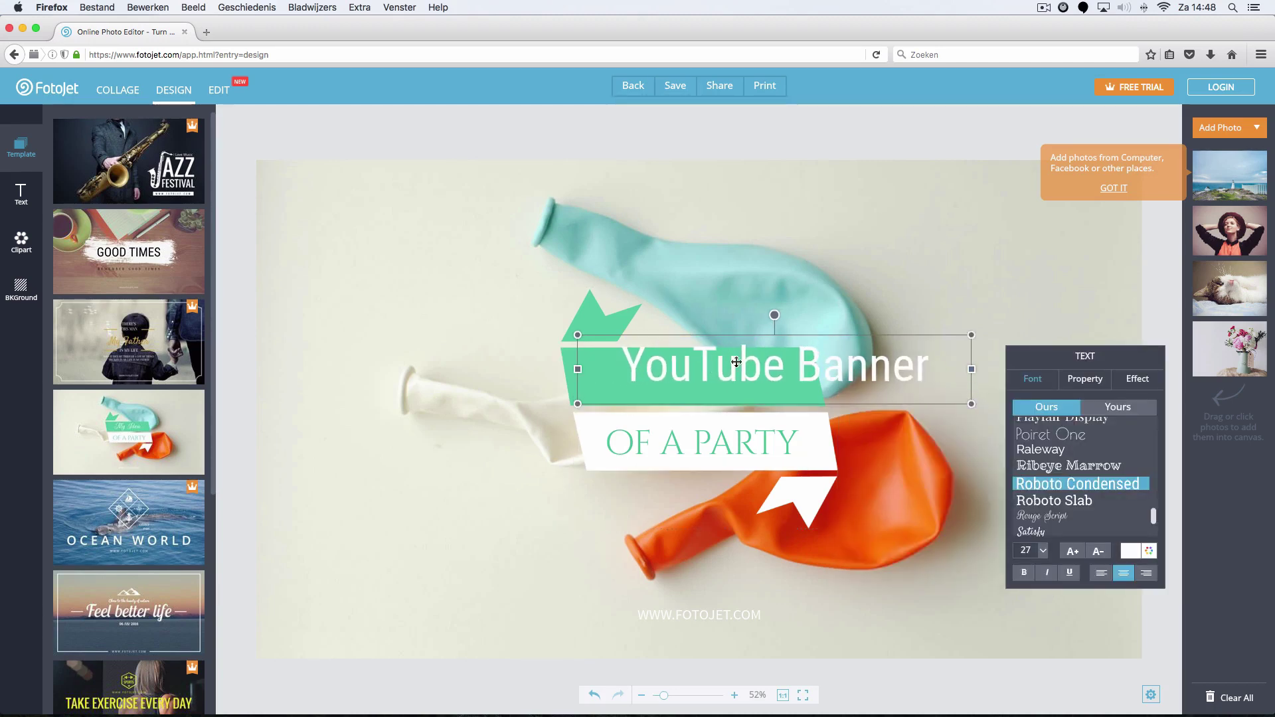
{"action": "left_click_drag", "start_coordinate": [731, 360], "coordinate": [634, 212]}
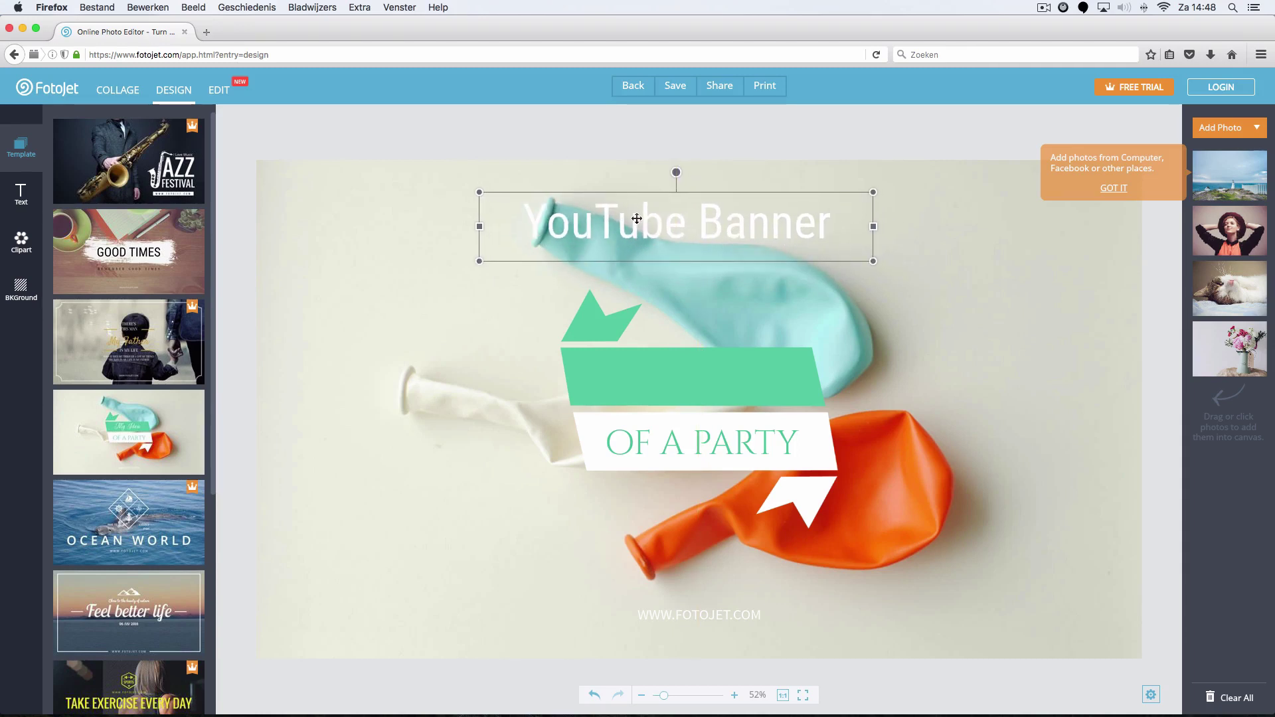
Step: Replace 'OF A PARTY' with 'MAKEN 2016' in the Black Ops One font
{"action": "left_click", "coordinate": [698, 438]}
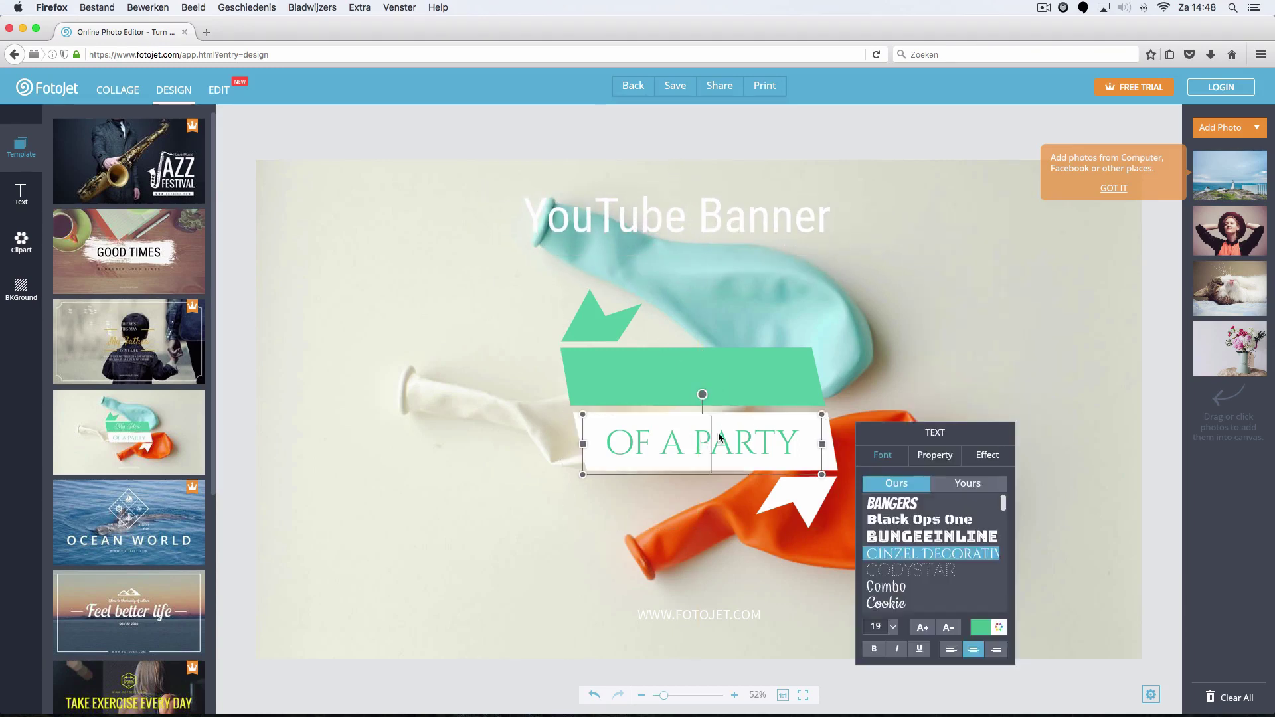
{"action": "left_click_drag", "start_coordinate": [799, 436], "coordinate": [617, 438]}
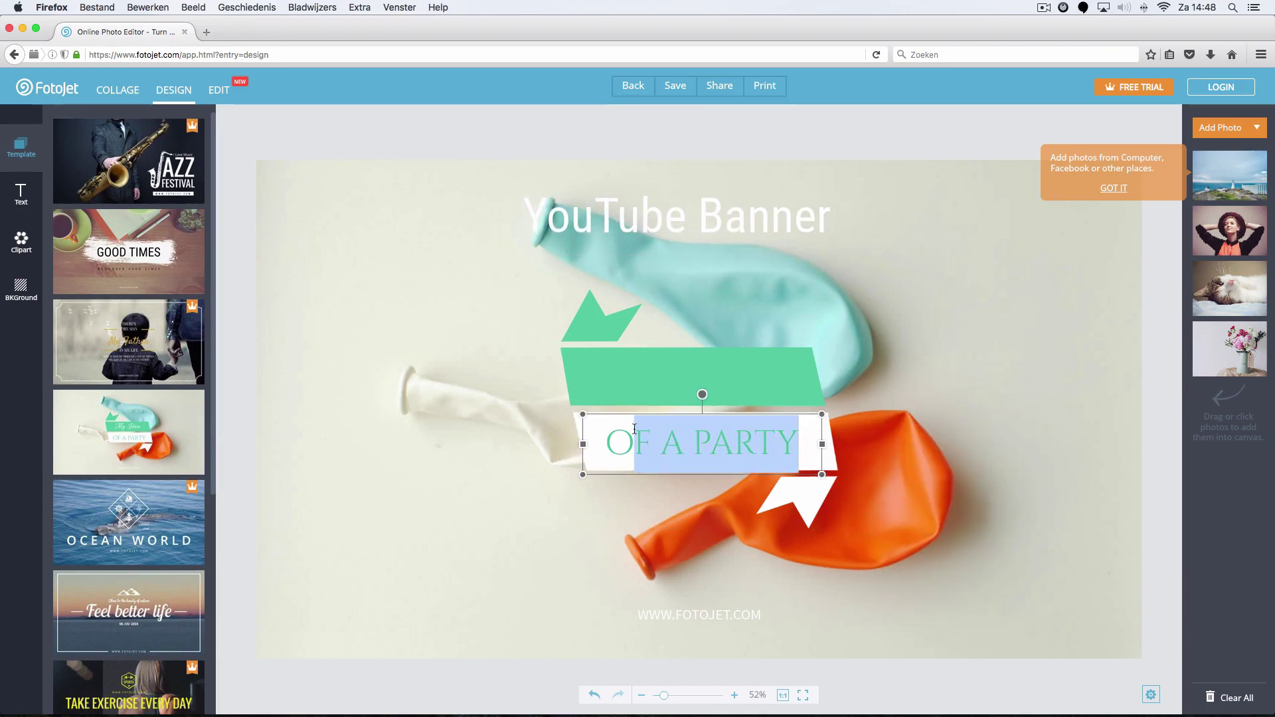
{"action": "type", "text": "MAK"}
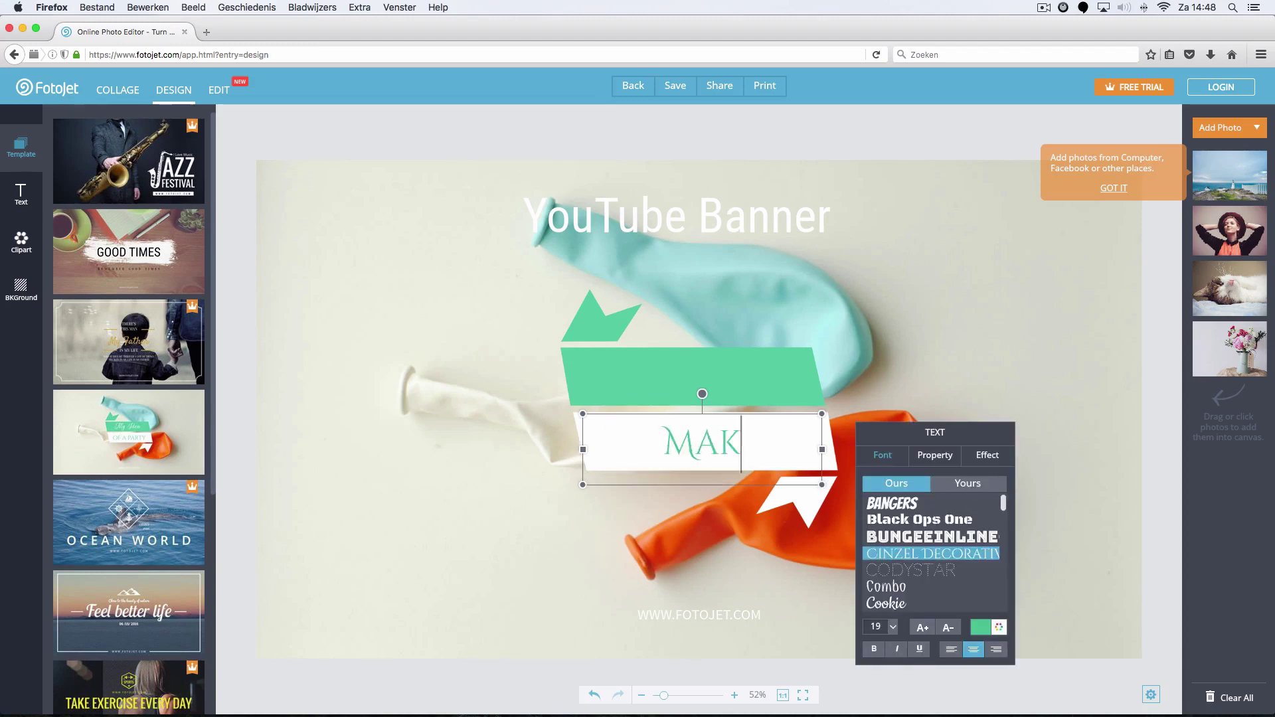
{"action": "type", "text": "EN 2016"}
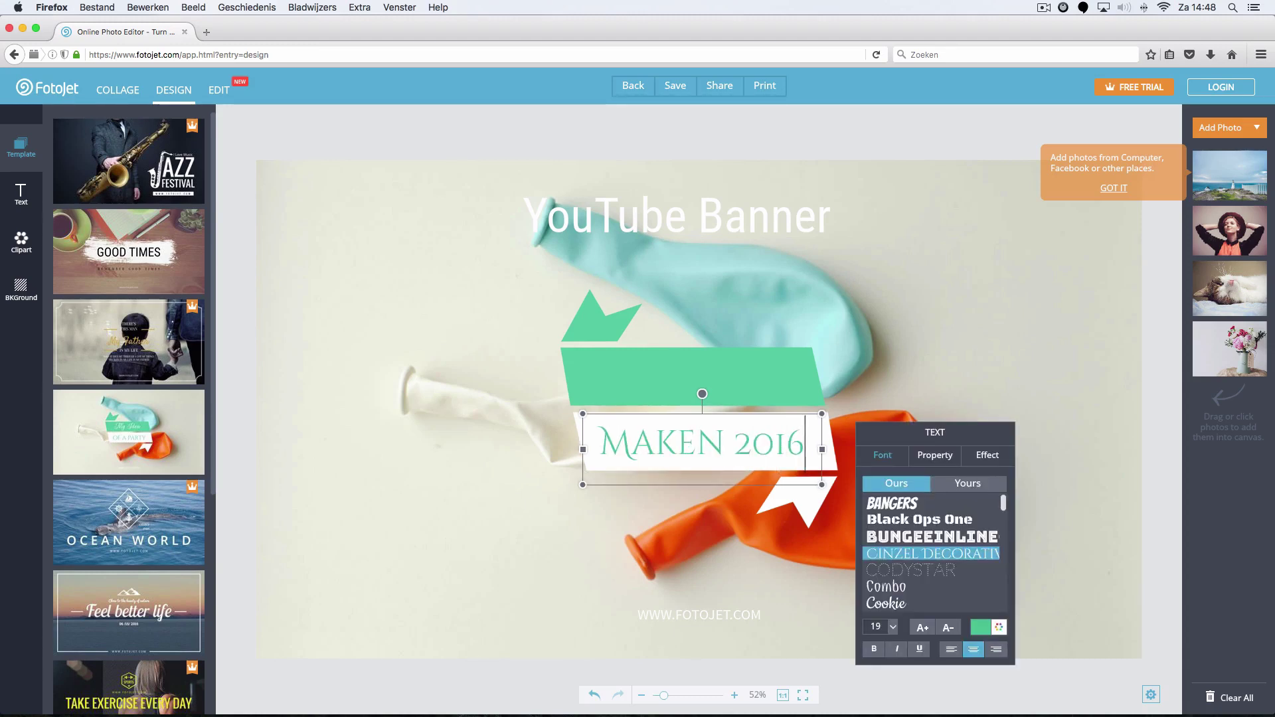
{"action": "left_click_drag", "start_coordinate": [811, 446], "coordinate": [597, 443]}
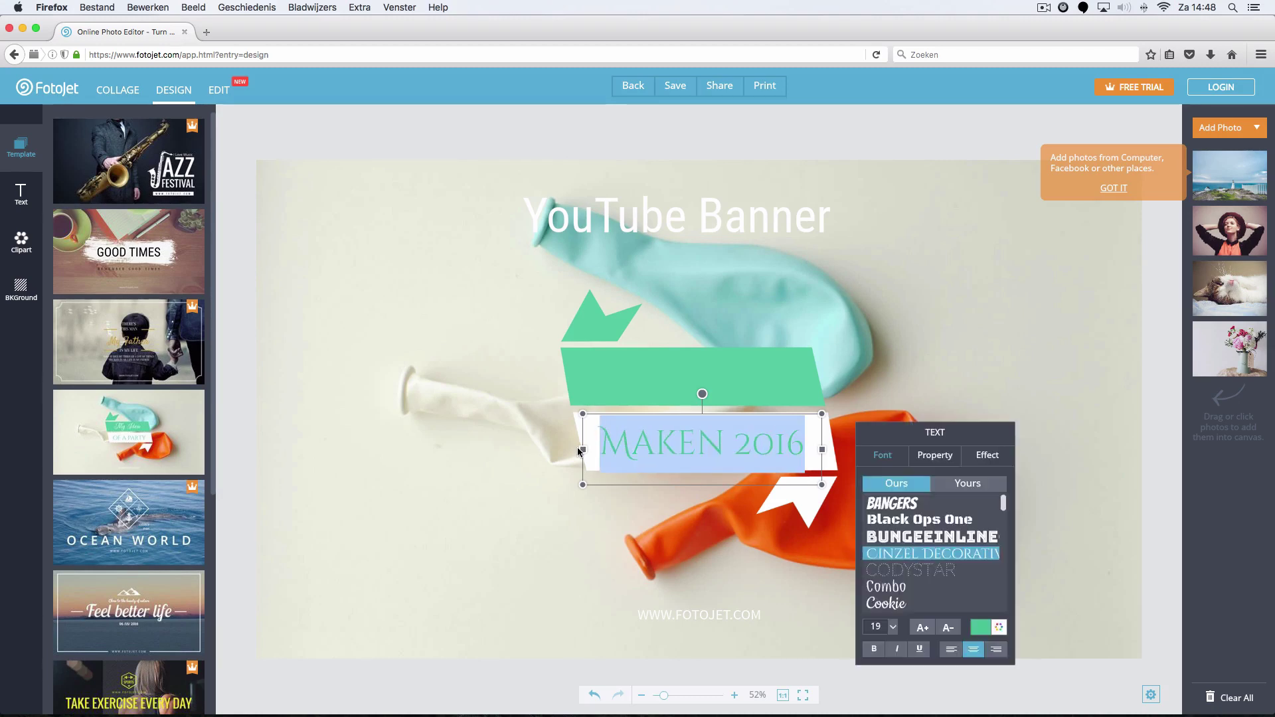
{"action": "left_click", "coordinate": [882, 519]}
Step: Delete the green and white ribbon clipart and select the balloon background photo
{"action": "left_click", "coordinate": [718, 390]}
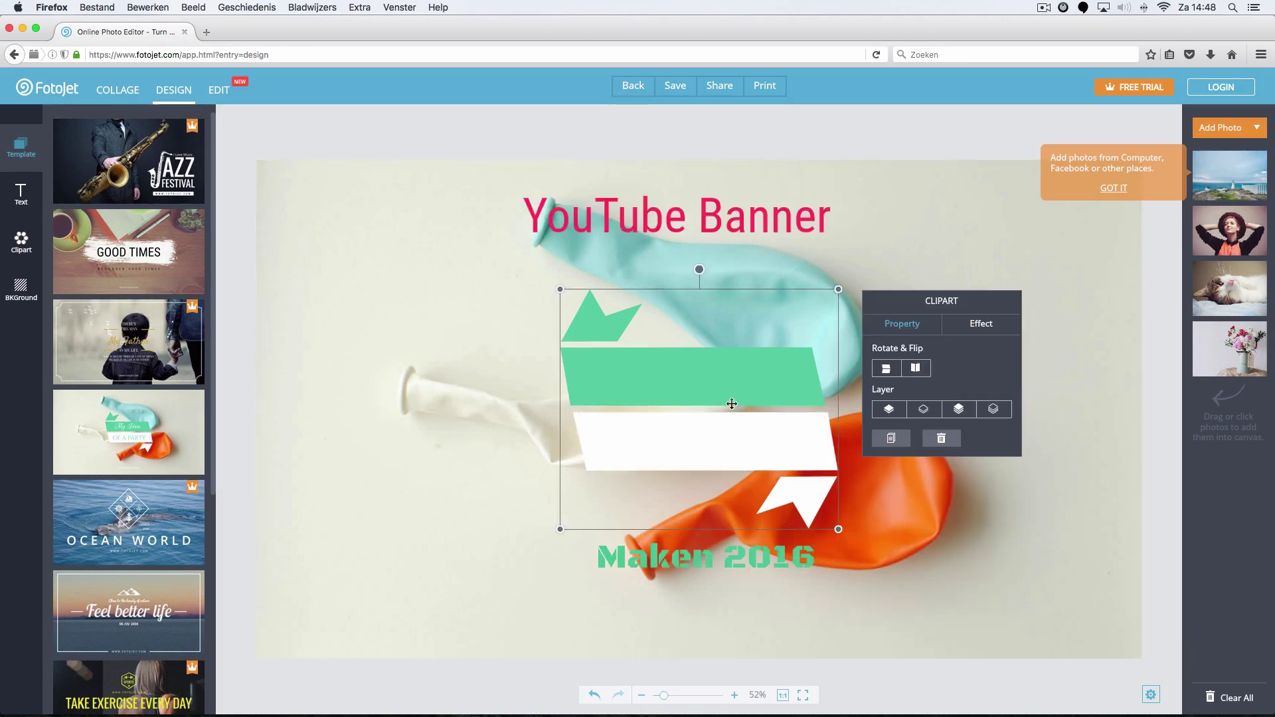
{"action": "left_click", "coordinate": [935, 442]}
{"action": "left_click", "coordinate": [583, 356]}
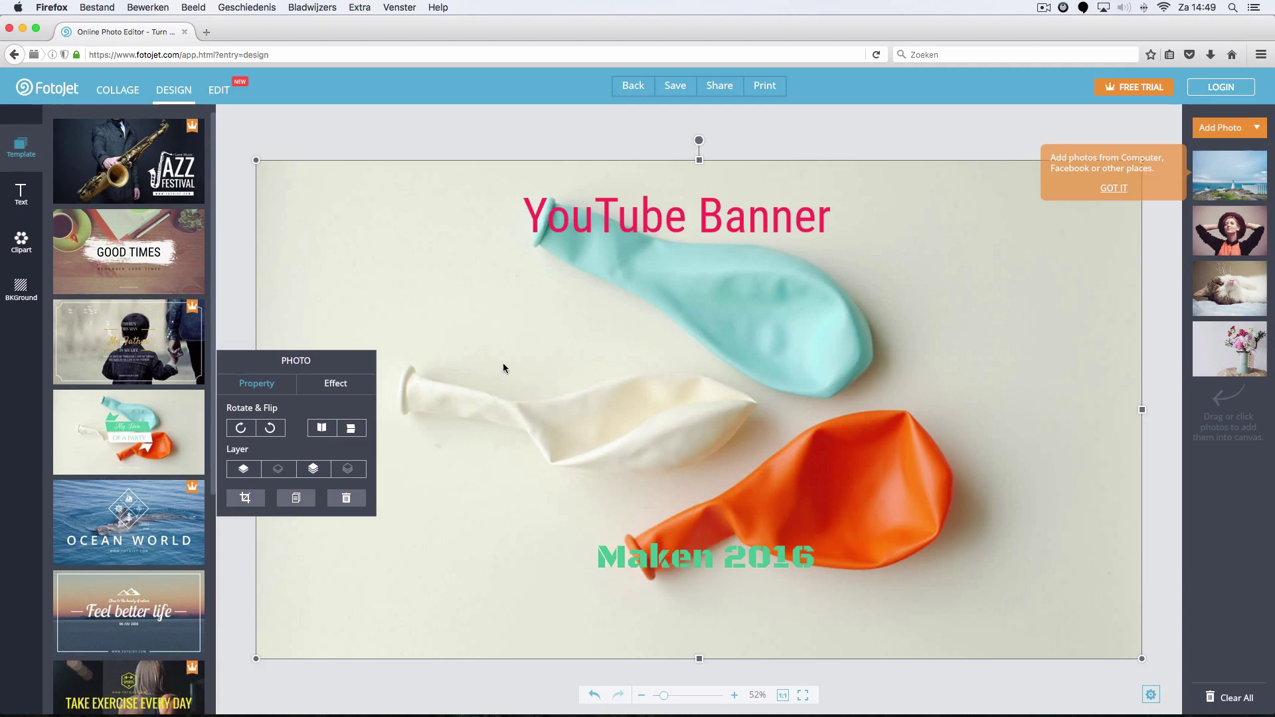
{"action": "left_click", "coordinate": [1225, 133]}
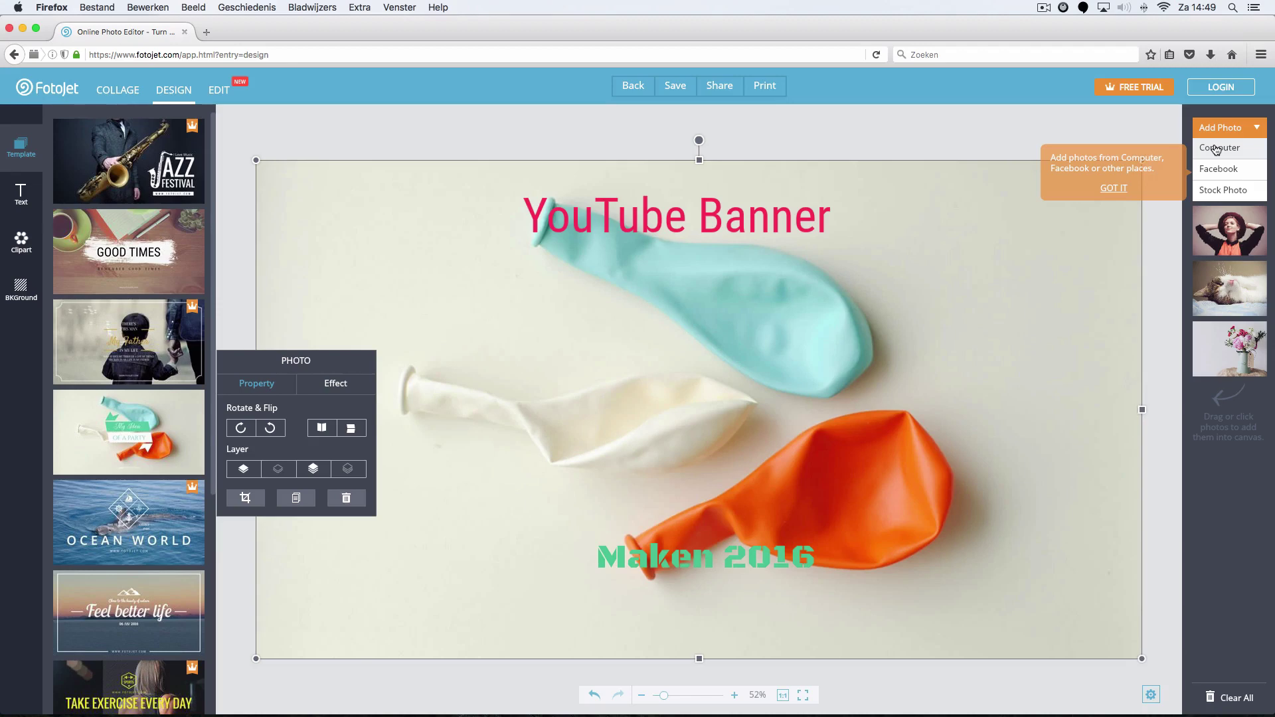
Step: Search Google for 'youtube logo' in a new tab, then return to FotoJet
{"action": "left_click", "coordinate": [207, 33]}
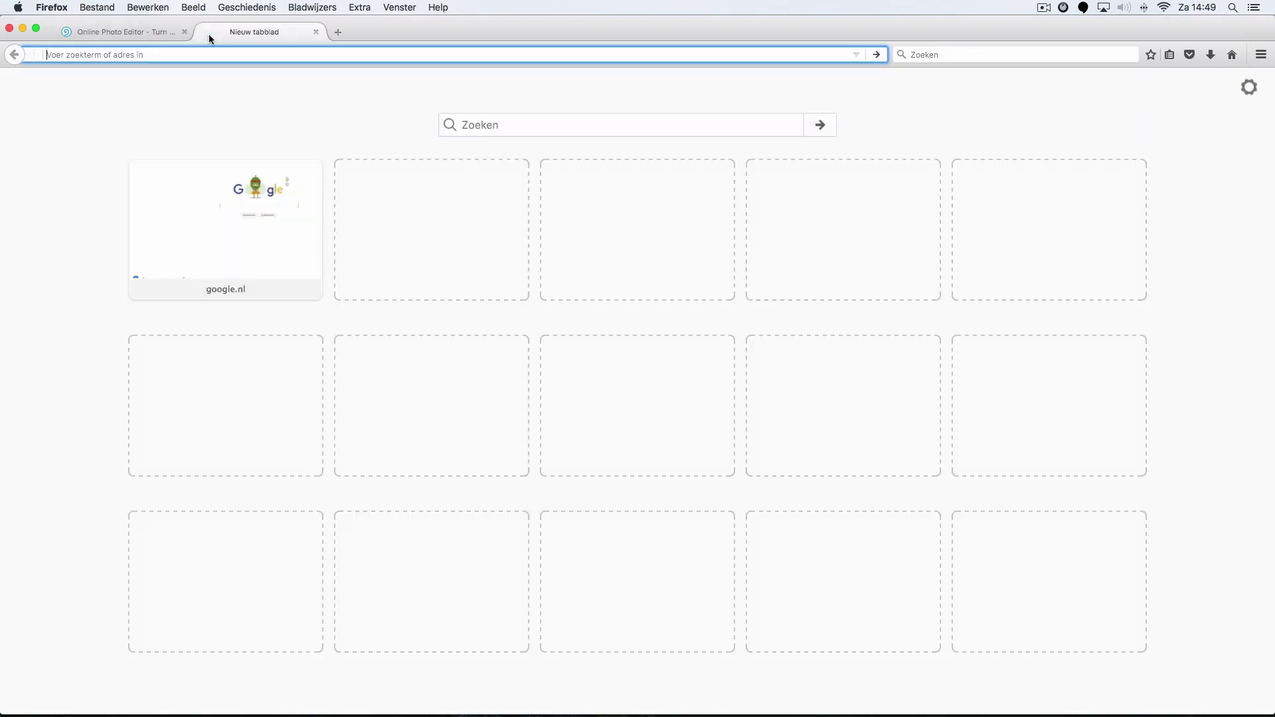
{"action": "type", "text": "yout"}
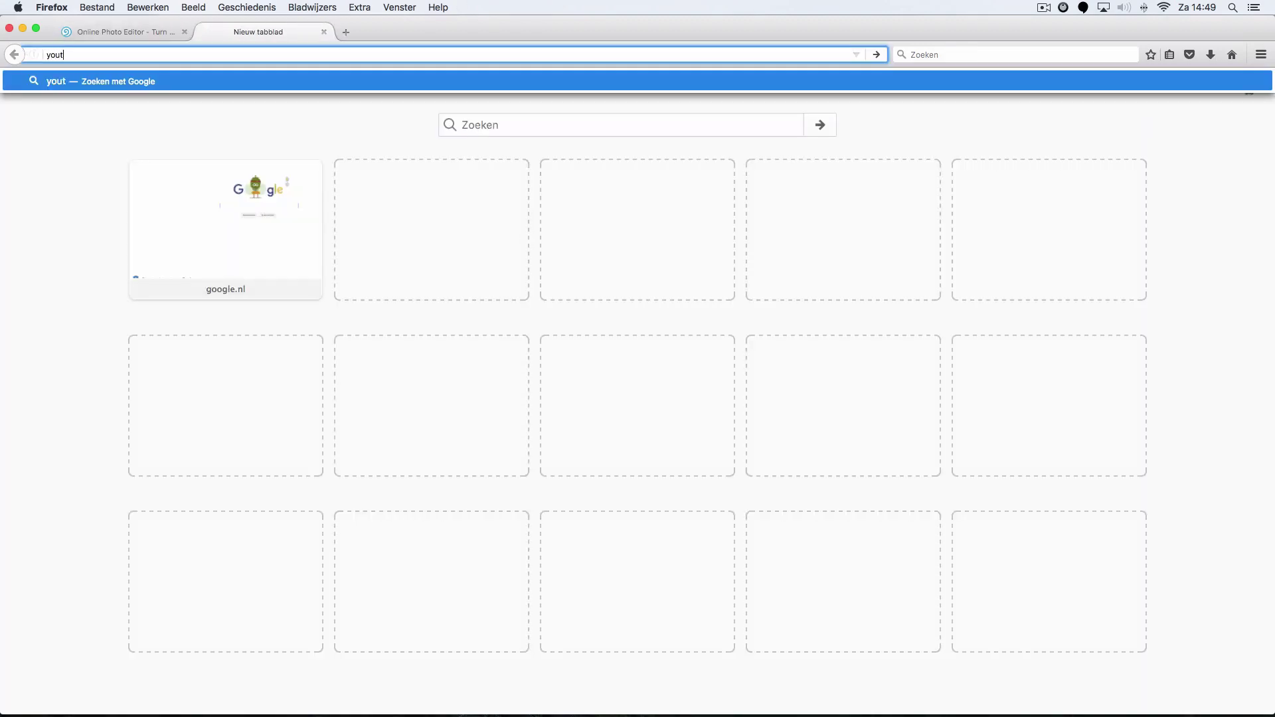
{"action": "type", "text": "ube logo"}
{"action": "key", "text": "Return"}
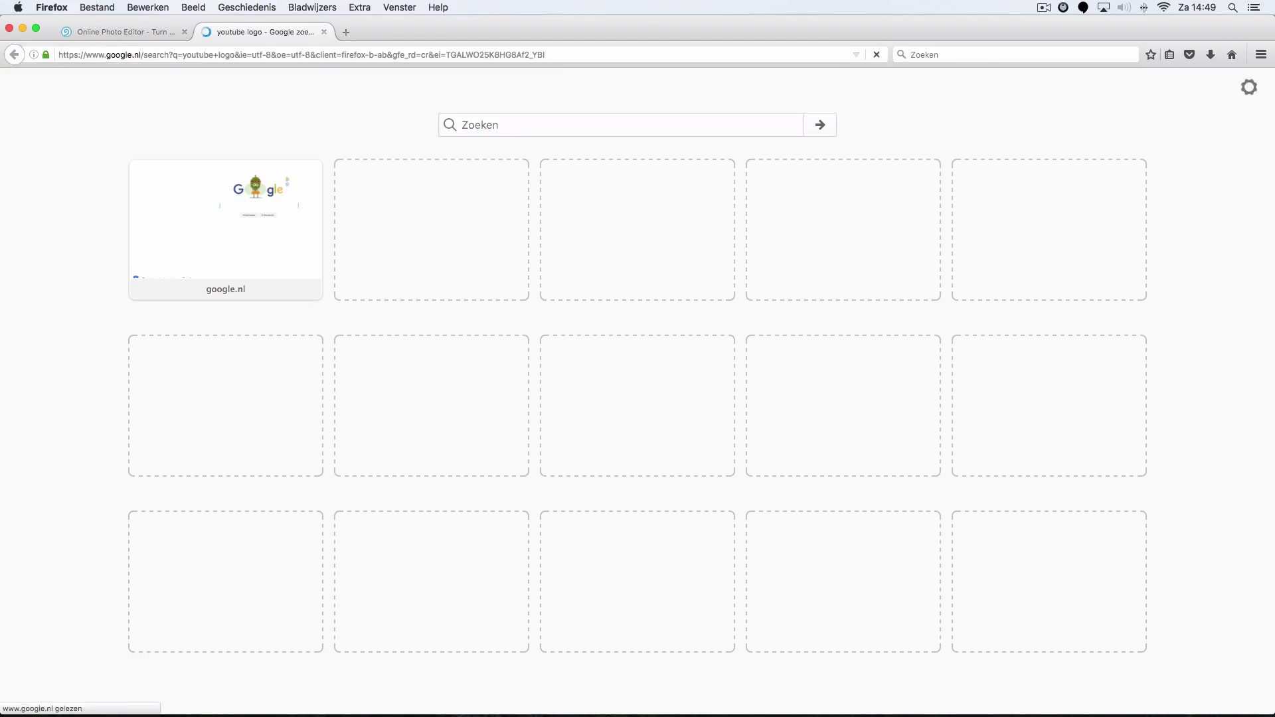
{"action": "key", "text": "ctrl+shift+Tab"}
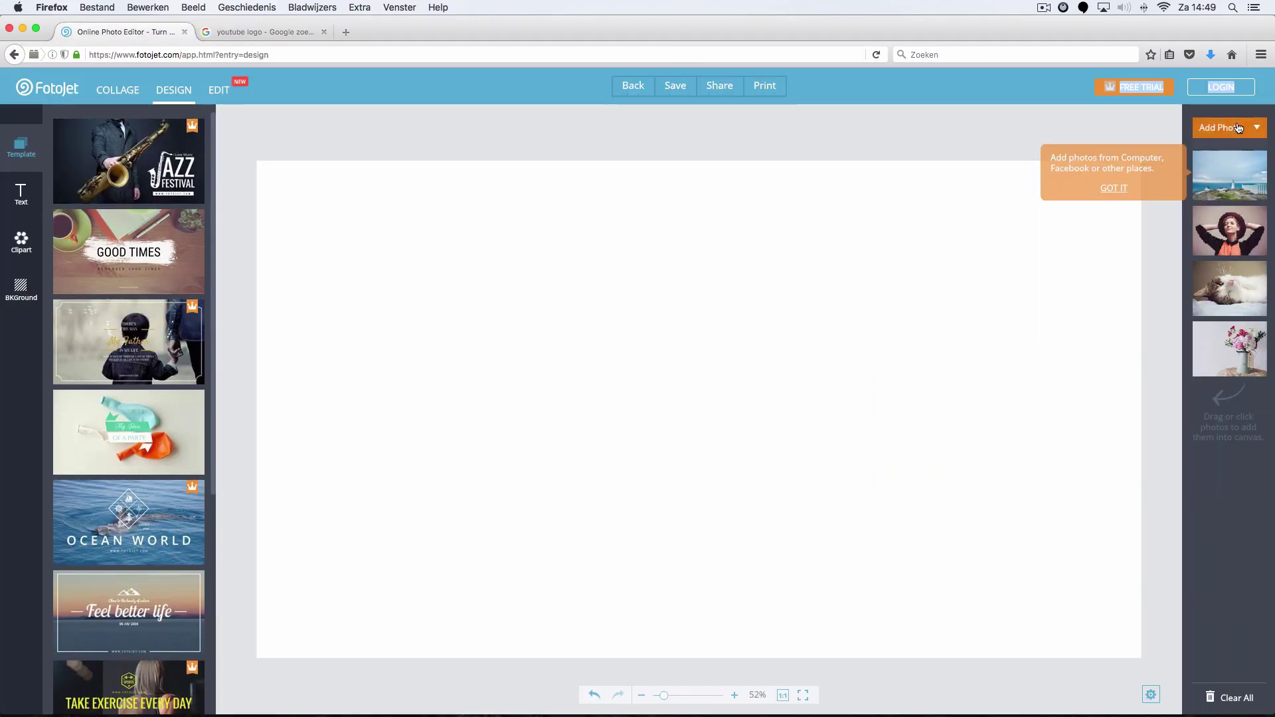
Step: Upload the YouTube logo file from the computer and place it at the canvas centre
{"action": "left_click", "coordinate": [1247, 125]}
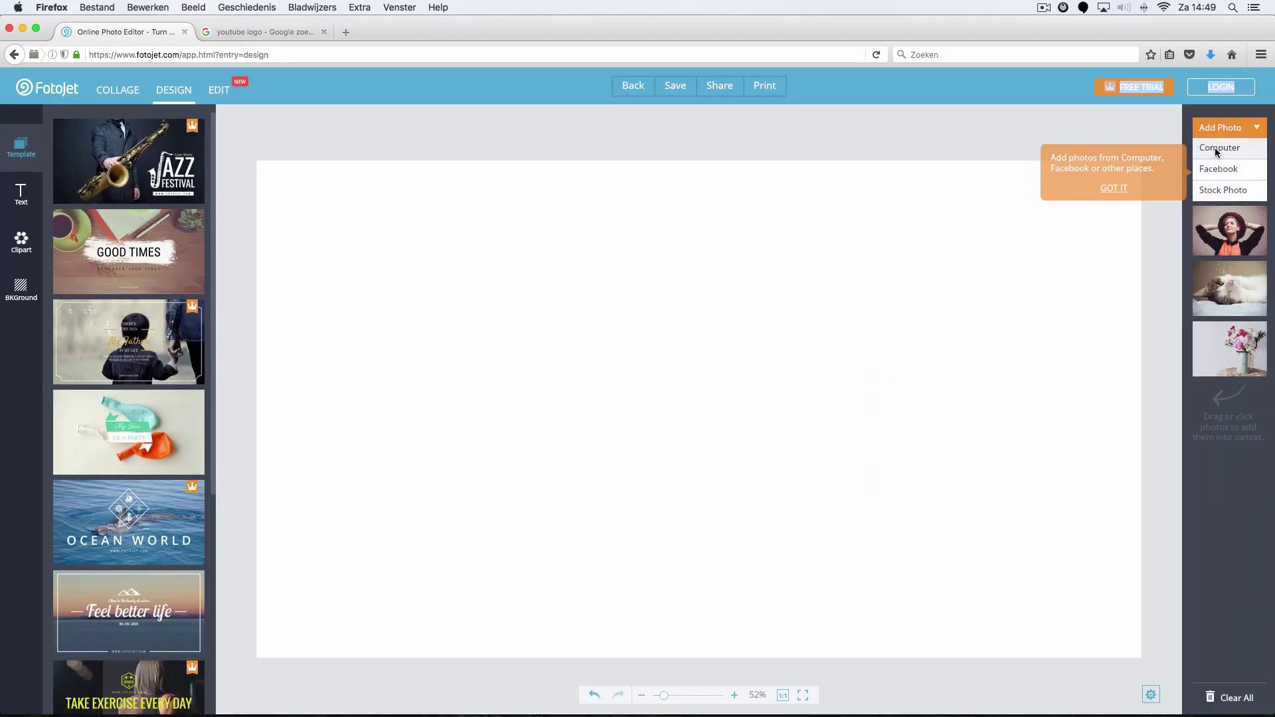
{"action": "left_click", "coordinate": [1216, 148]}
{"action": "double_click", "coordinate": [505, 152]}
{"action": "left_click", "coordinate": [1230, 176]}
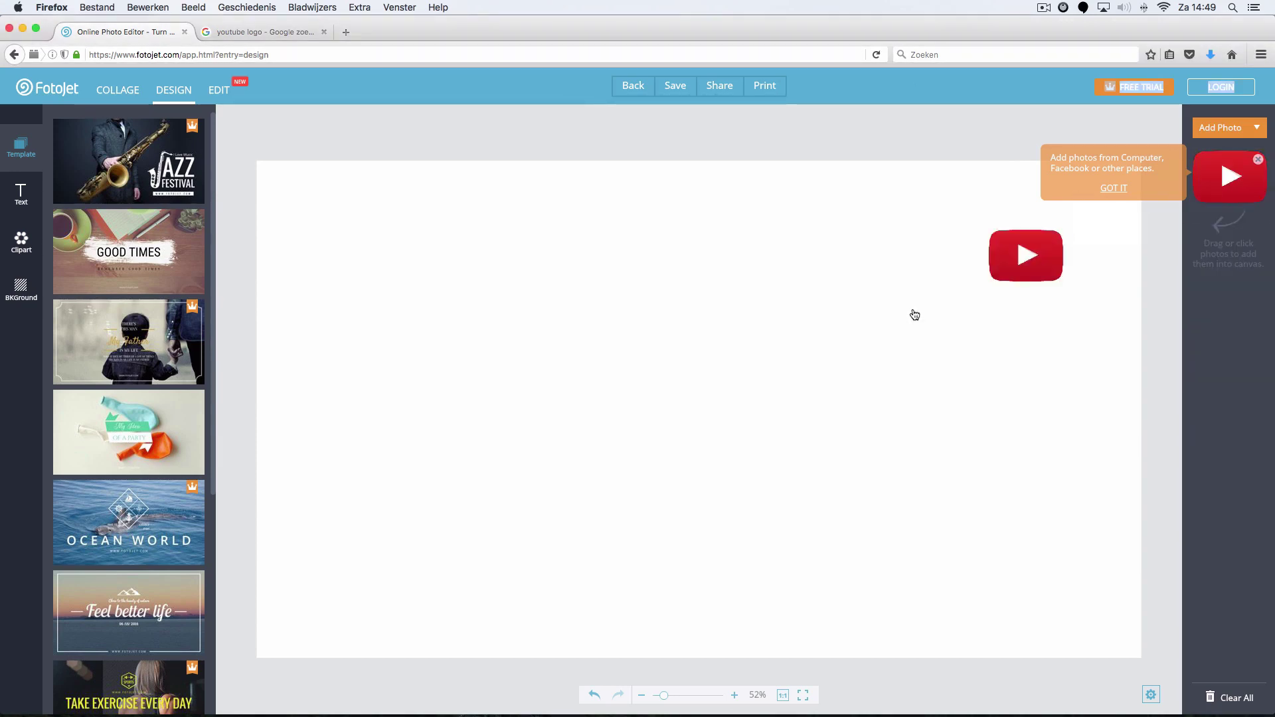
{"action": "left_click_drag", "start_coordinate": [782, 363], "coordinate": [705, 416]}
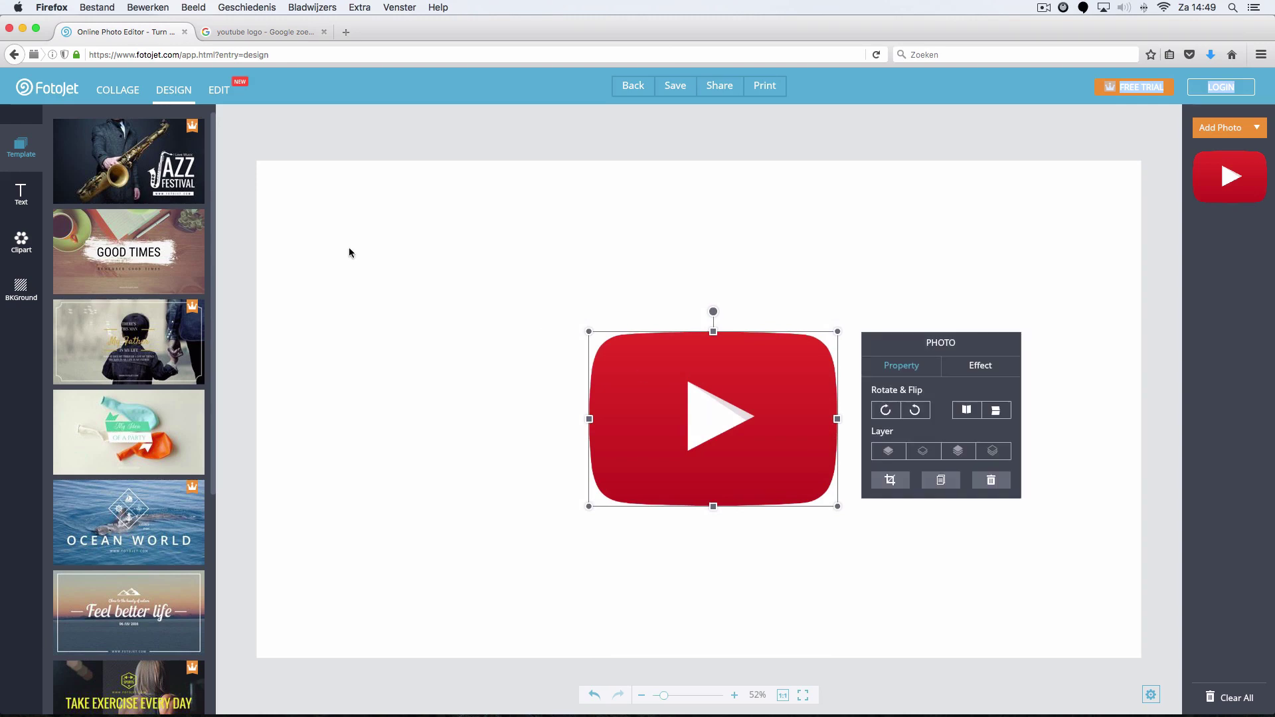
Step: Add red-outlined text at size 48, stretched so 'Banner maken' sits below the logo
{"action": "left_click", "coordinate": [20, 194]}
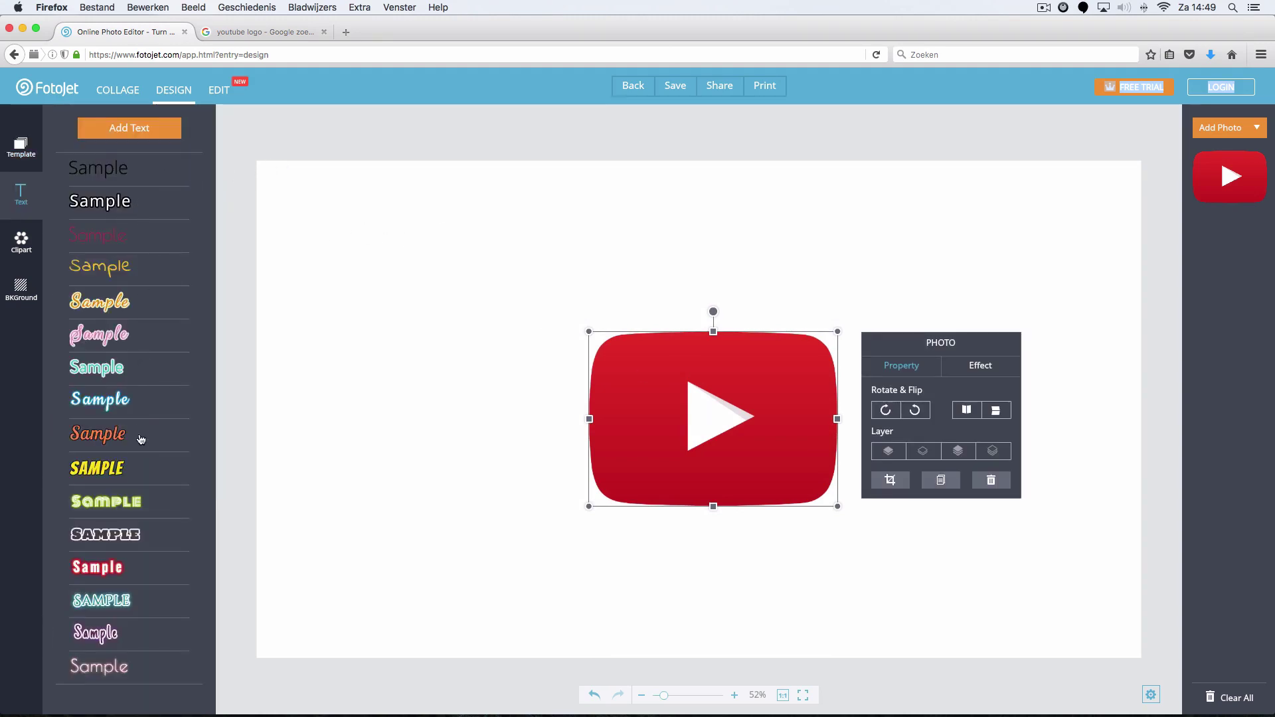
{"action": "left_click", "coordinate": [125, 568]}
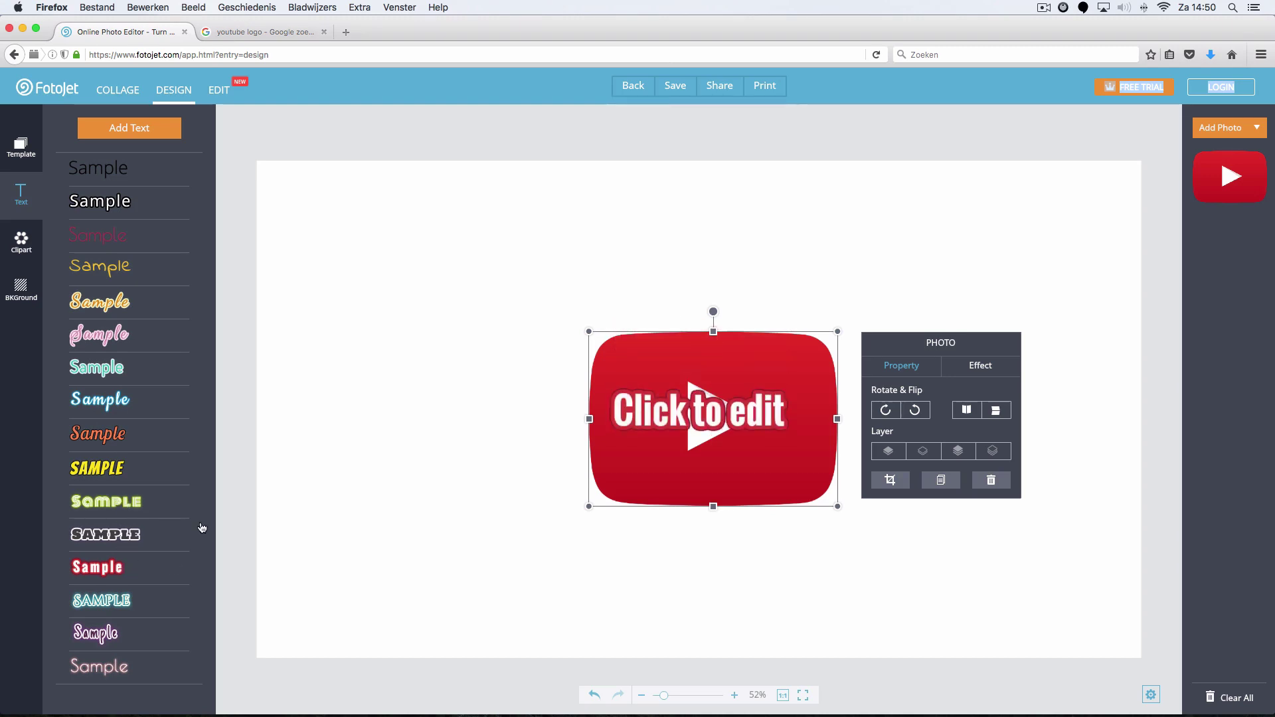
{"action": "double_click", "coordinate": [684, 429]}
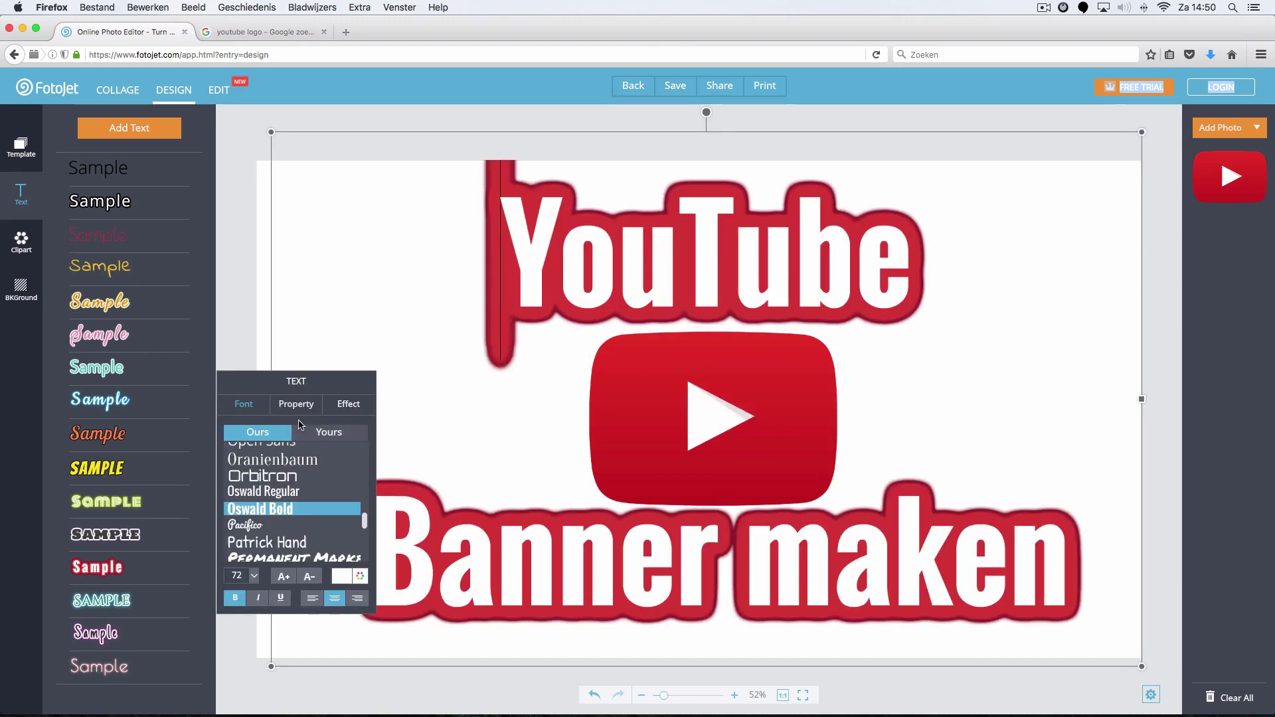
{"action": "left_click", "coordinate": [254, 576]}
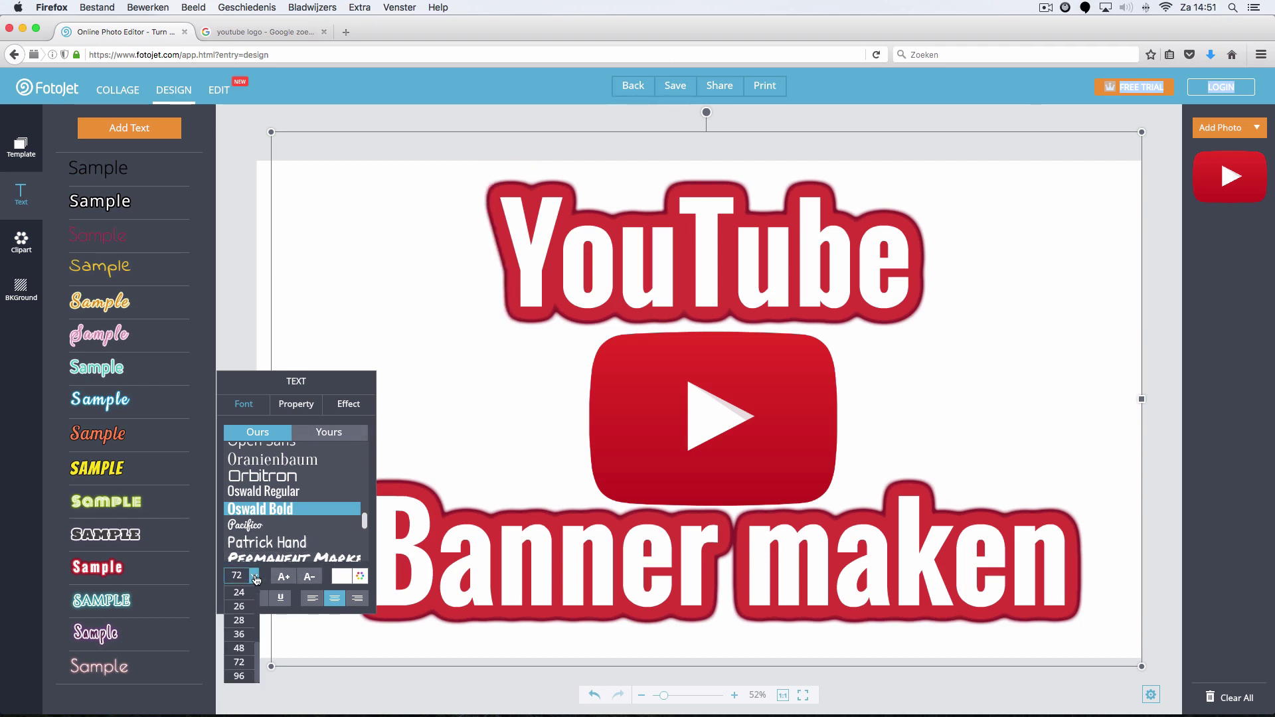
{"action": "left_click", "coordinate": [239, 606]}
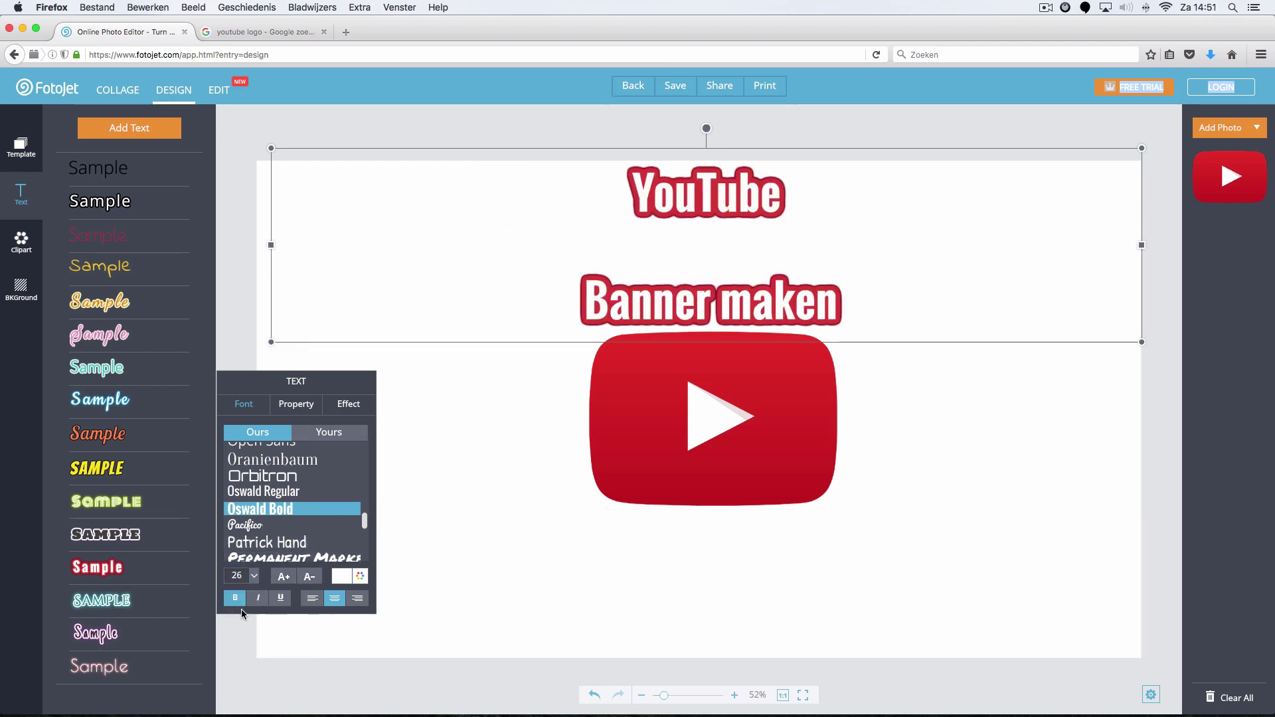
{"action": "left_click", "coordinate": [254, 576]}
{"action": "left_click", "coordinate": [241, 649]}
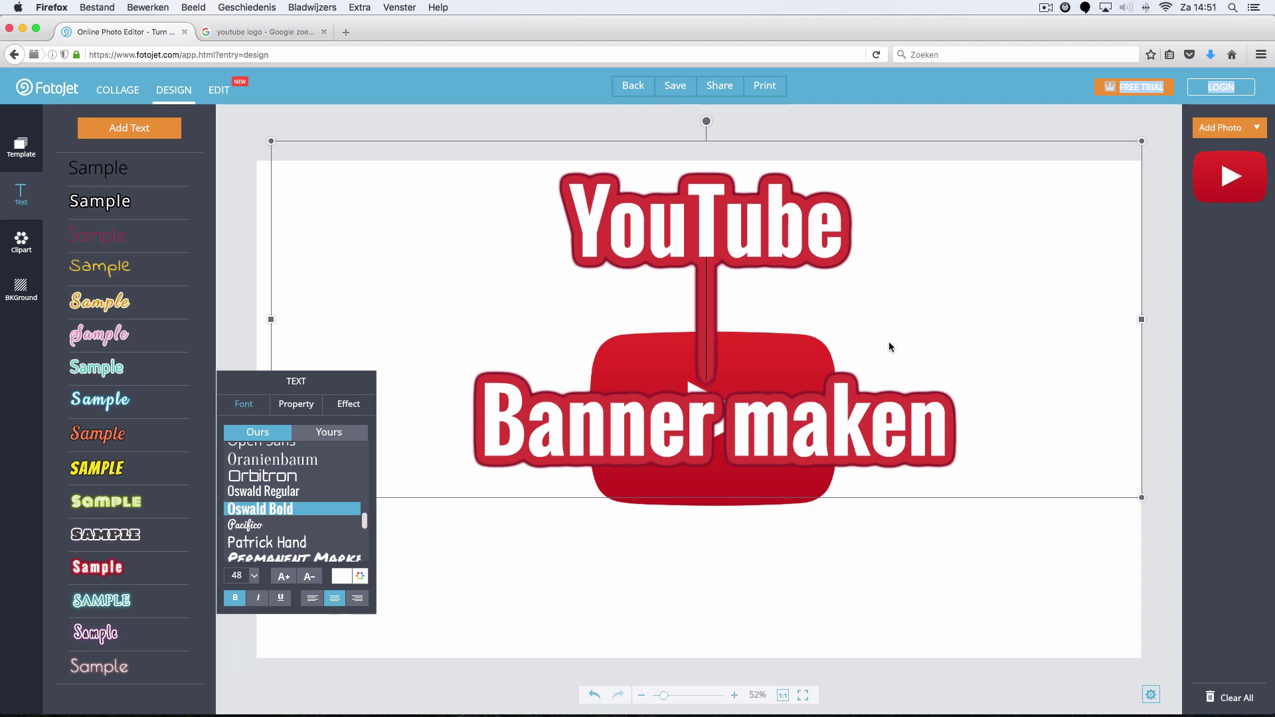
{"action": "left_click_drag", "start_coordinate": [888, 372], "coordinate": [888, 565]}
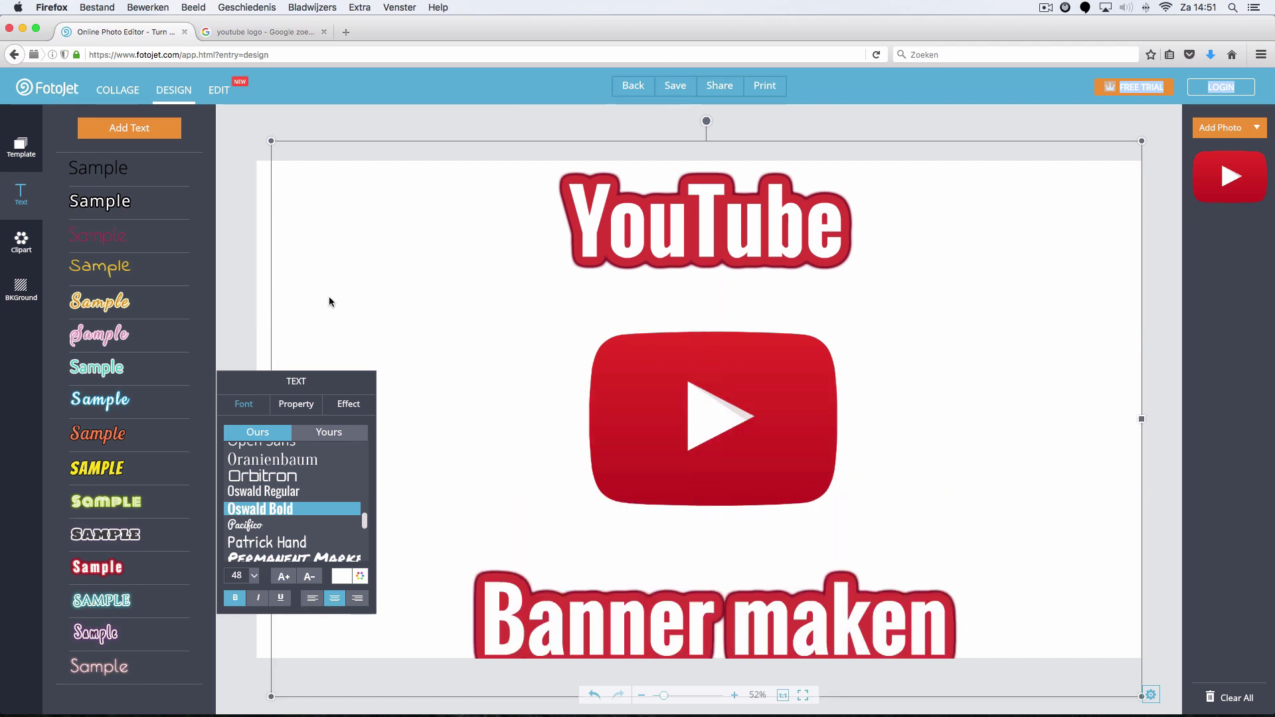
{"action": "left_click", "coordinate": [236, 172]}
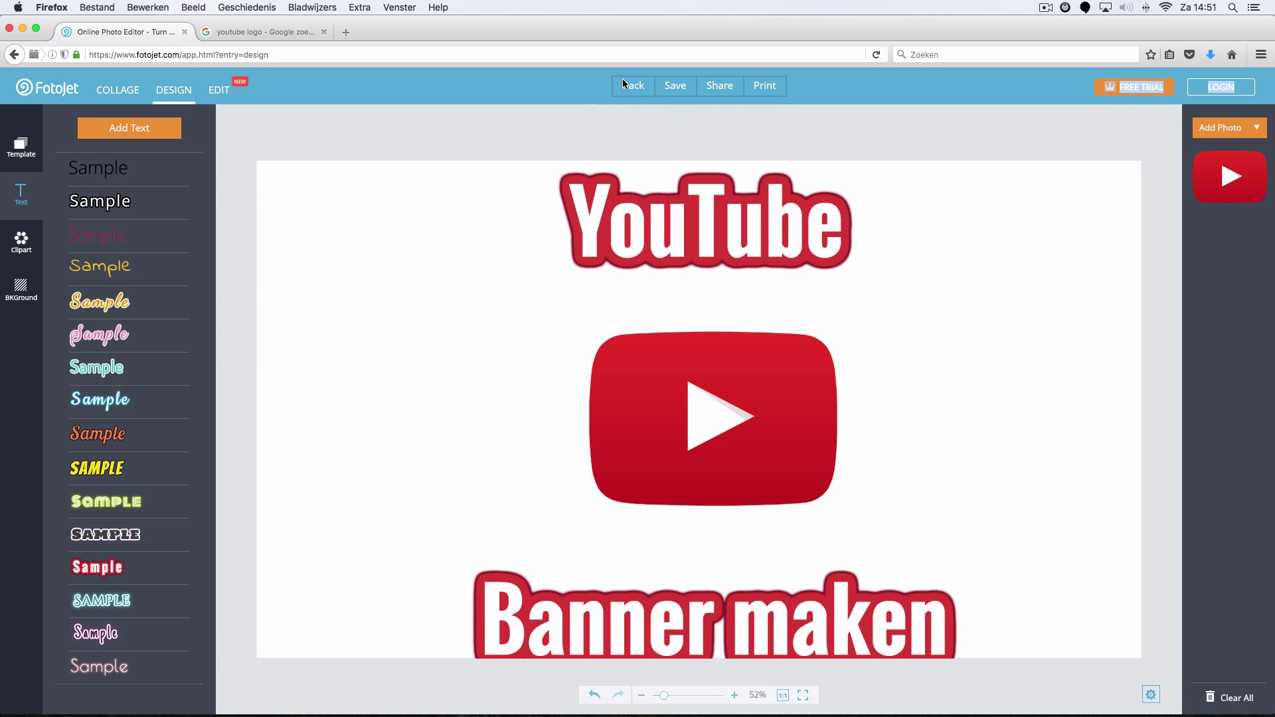
Step: Attempt a save, dismiss the sign-up prompt, and screenshot the banner canvas region
{"action": "left_click", "coordinate": [676, 83]}
{"action": "left_click", "coordinate": [720, 256]}
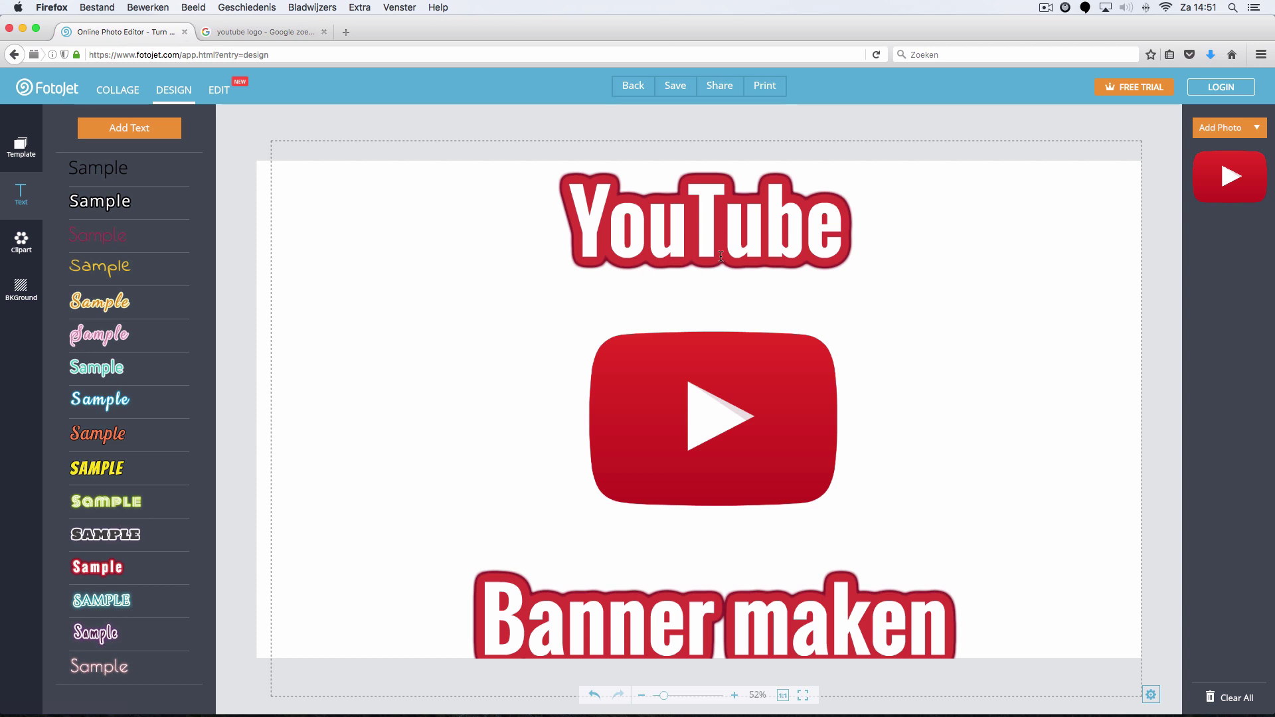
{"action": "key", "text": "super+shift+4"}
{"action": "left_click_drag", "start_coordinate": [263, 163], "coordinate": [1144, 659]}
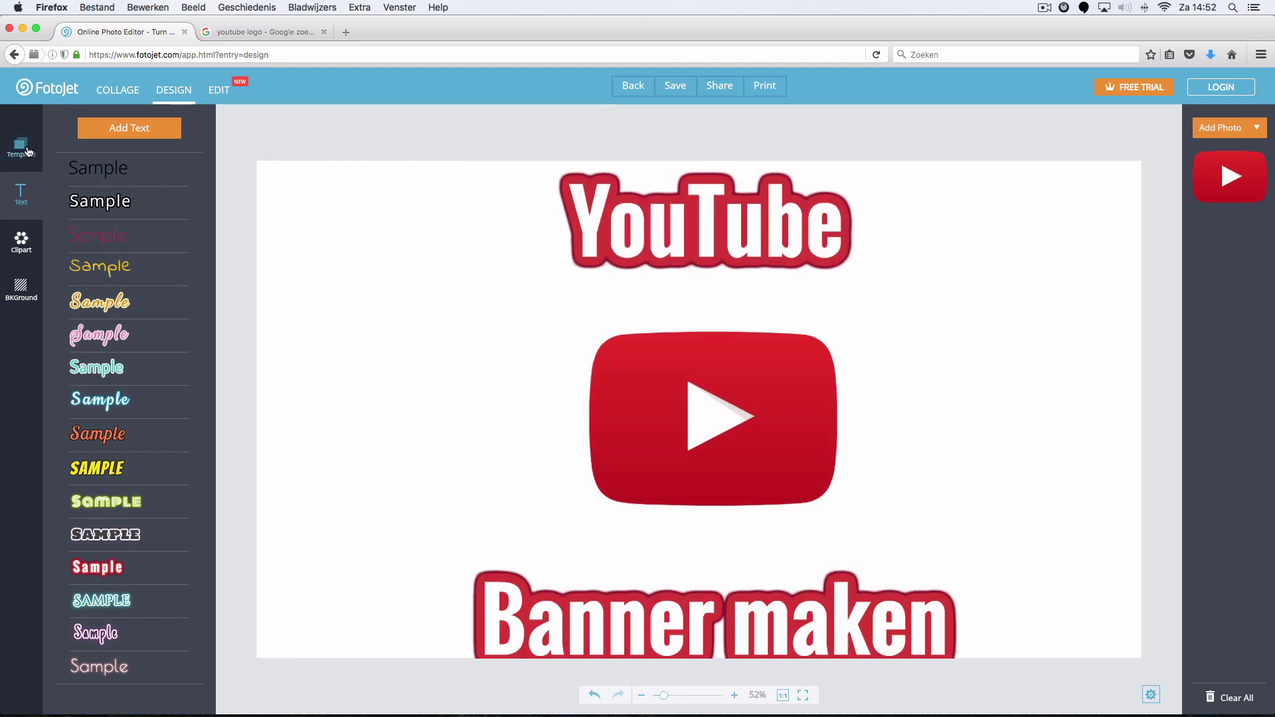
Step: Browse the template gallery and switch to the Clipart collection
{"action": "left_click", "coordinate": [26, 150]}
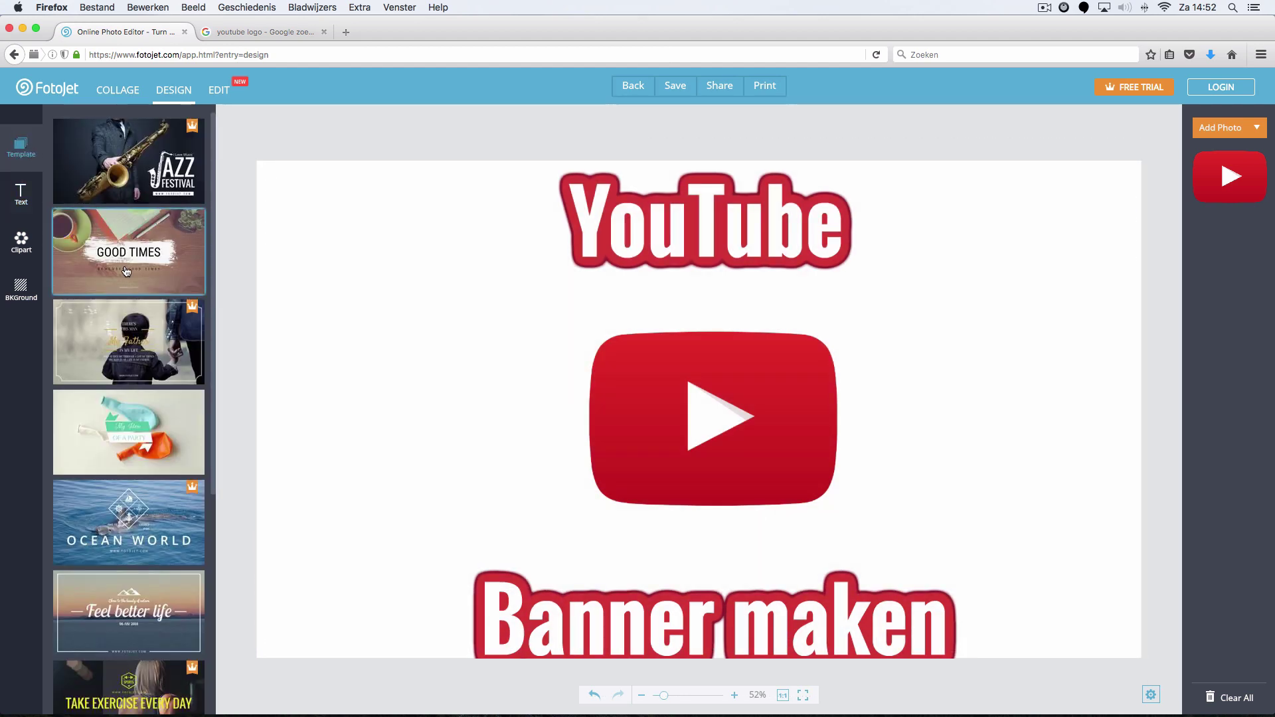
{"action": "scroll", "coordinate": [127, 270], "scroll_direction": "down", "scroll_amount": 3}
{"action": "scroll", "coordinate": [126, 270], "scroll_direction": "down", "scroll_amount": 5}
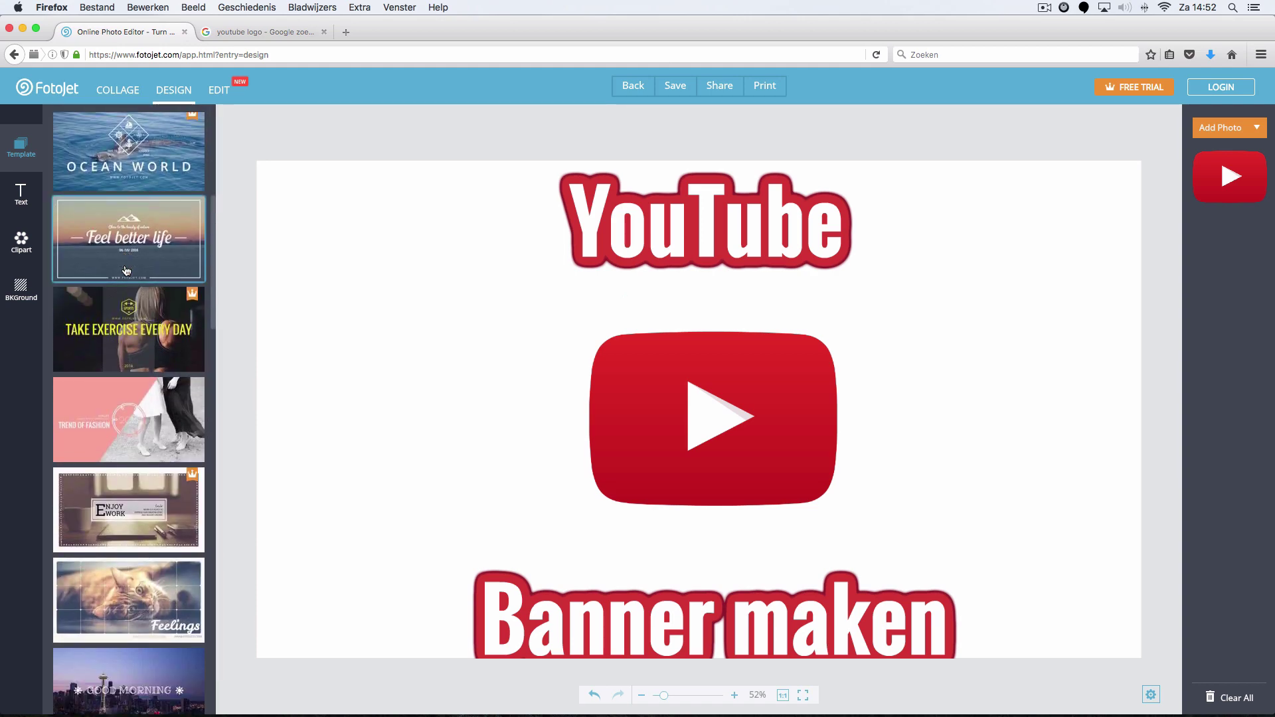
{"action": "left_click", "coordinate": [23, 242]}
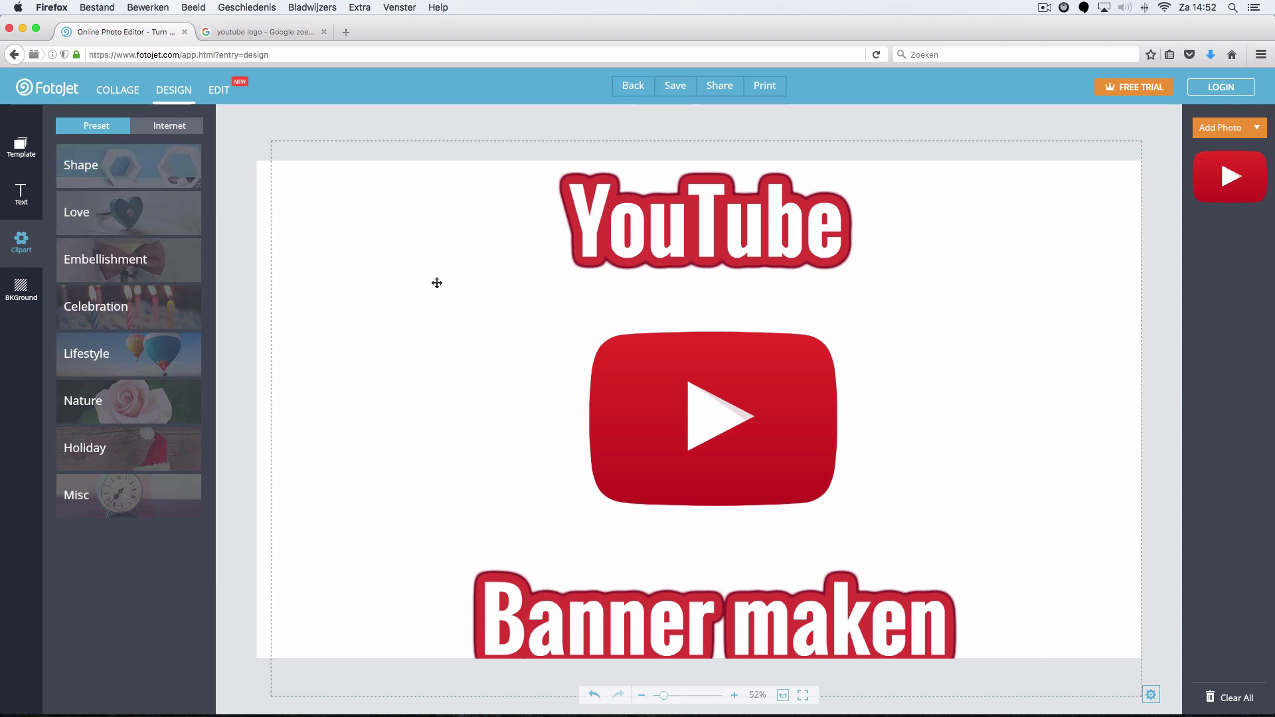
Step: Browse the Lifestyle, Sport and Nature clipart and drag a daisy onto the banner
{"action": "left_click", "coordinate": [126, 353]}
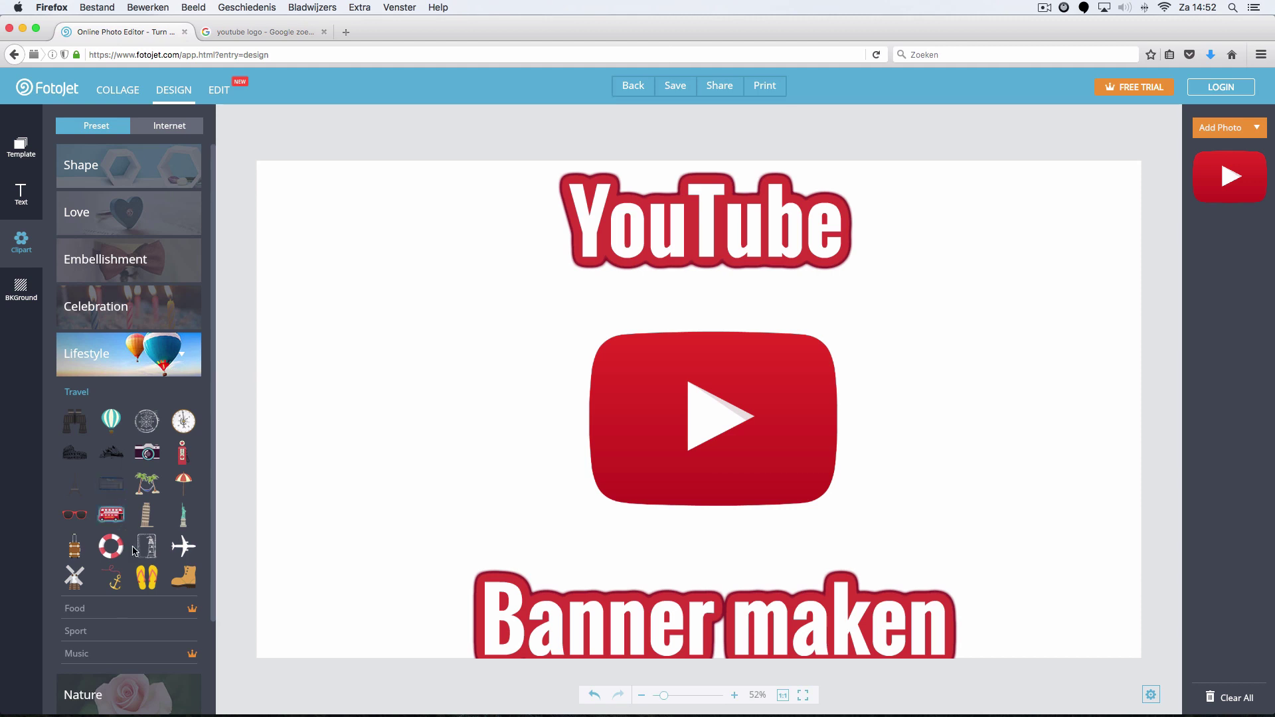
{"action": "left_click", "coordinate": [85, 631]}
{"action": "scroll", "coordinate": [85, 631], "scroll_direction": "down", "scroll_amount": 3}
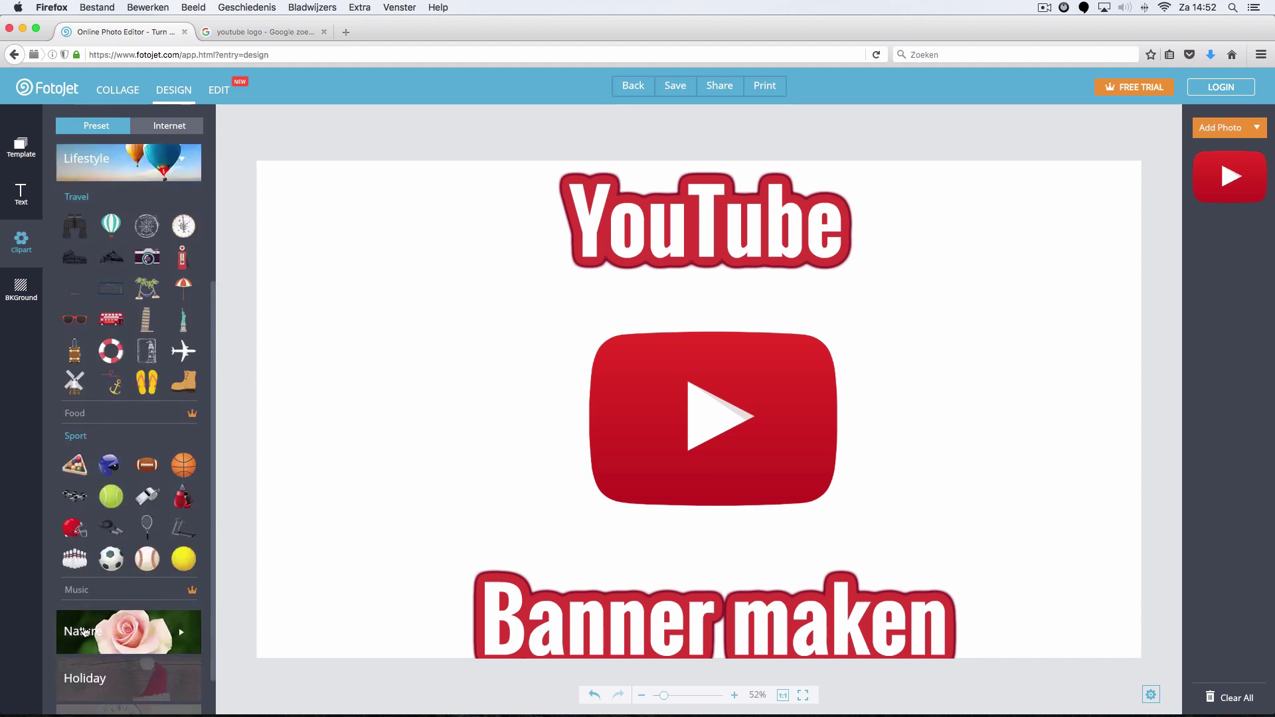
{"action": "left_click", "coordinate": [85, 630]}
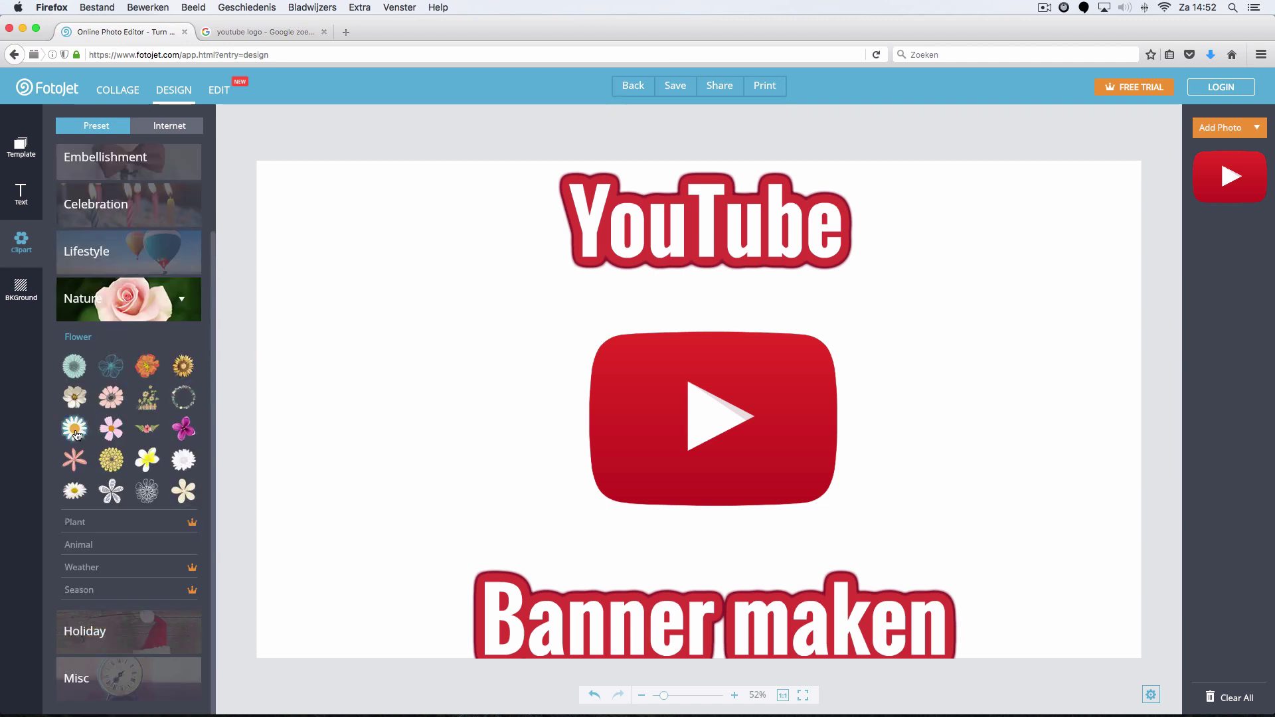
{"action": "mouse_move", "coordinate": [75, 430]}
{"action": "left_mouse_down"}
{"action": "mouse_move", "coordinate": [432, 272]}
{"action": "mouse_move", "coordinate": [421, 258]}
{"action": "left_mouse_up"}
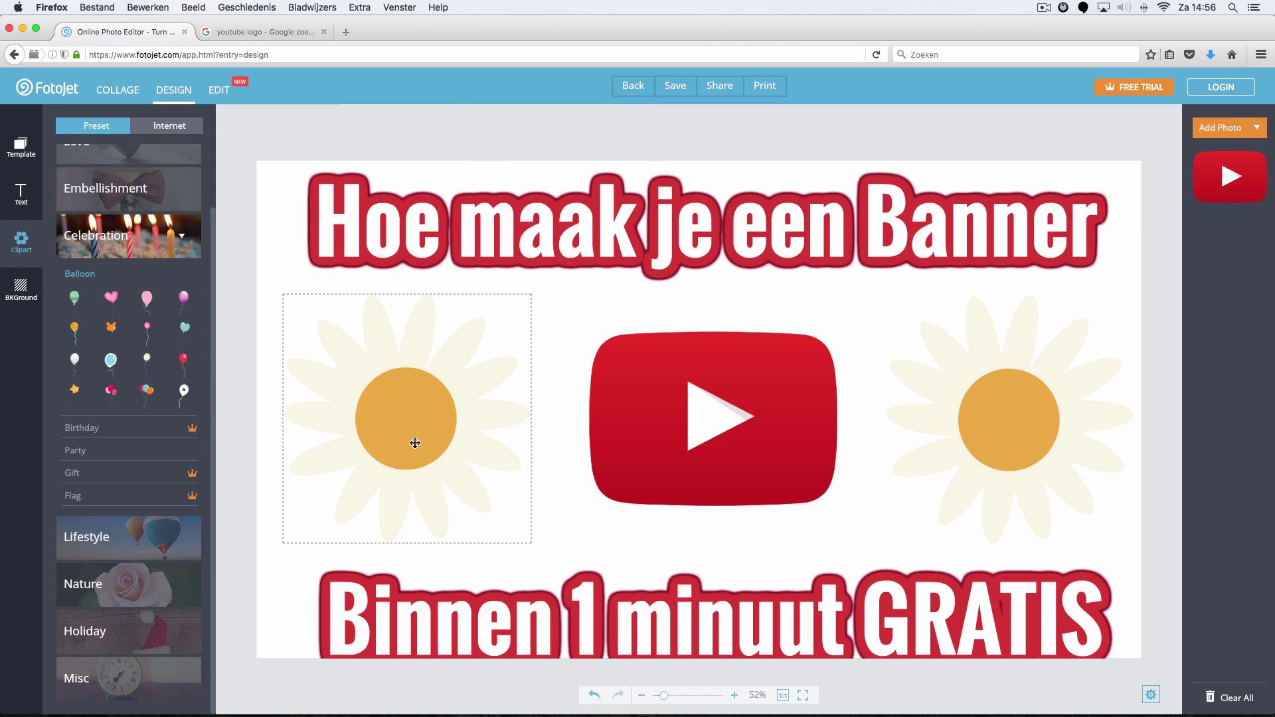
Step: Replace the left daisy with bunch-of-balloons clipart placed left of the YouTube logo
{"action": "left_click", "coordinate": [415, 443]}
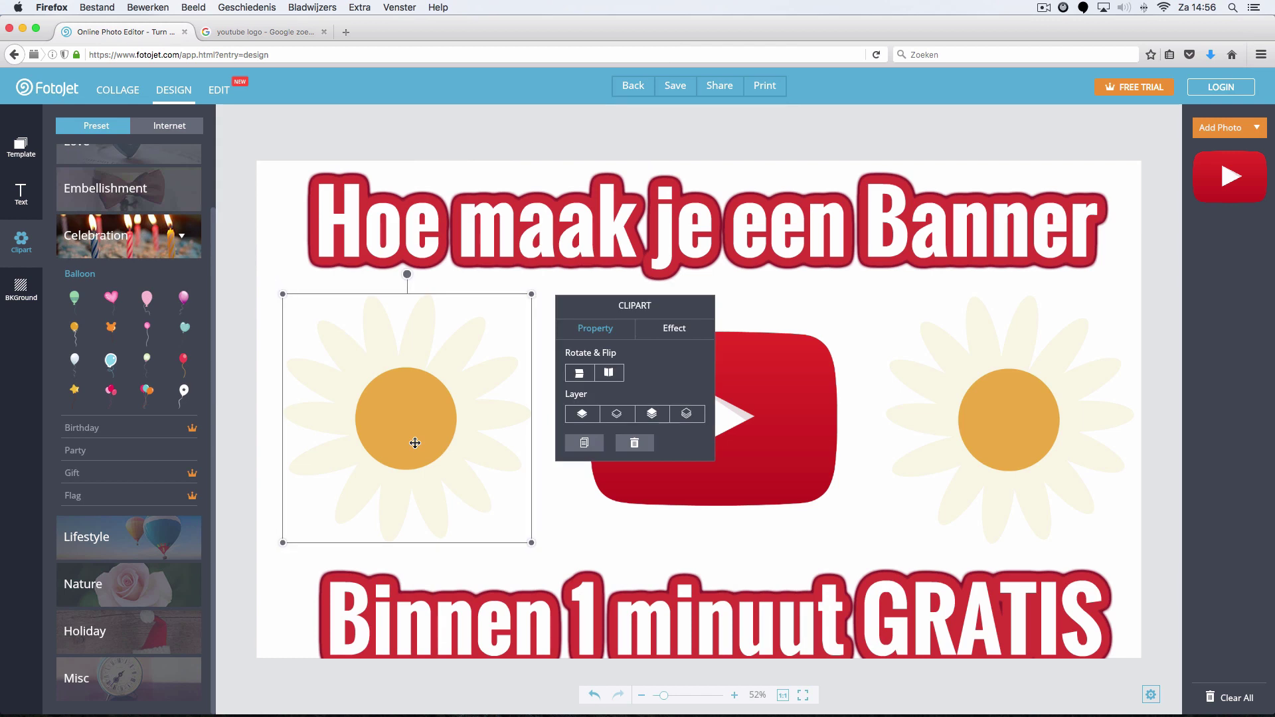
{"action": "key", "text": "BackSpace"}
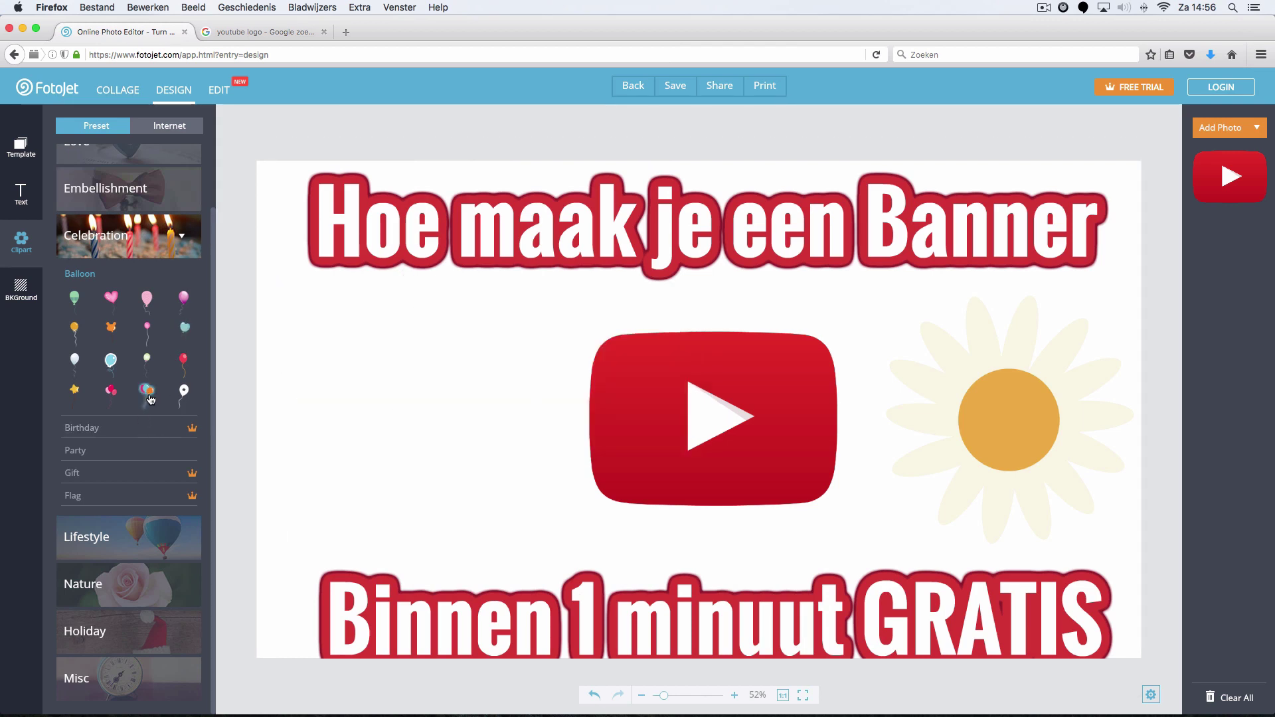
{"action": "left_click", "coordinate": [147, 392]}
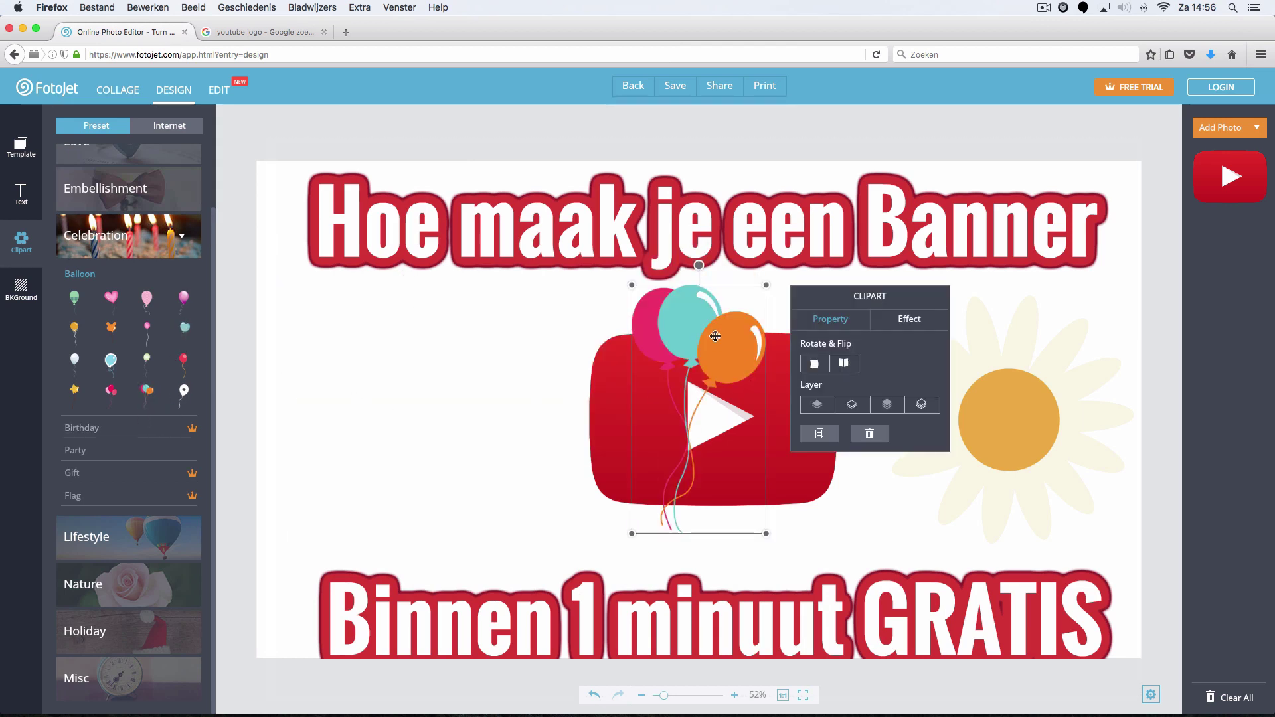
{"action": "left_click_drag", "start_coordinate": [673, 338], "coordinate": [562, 354]}
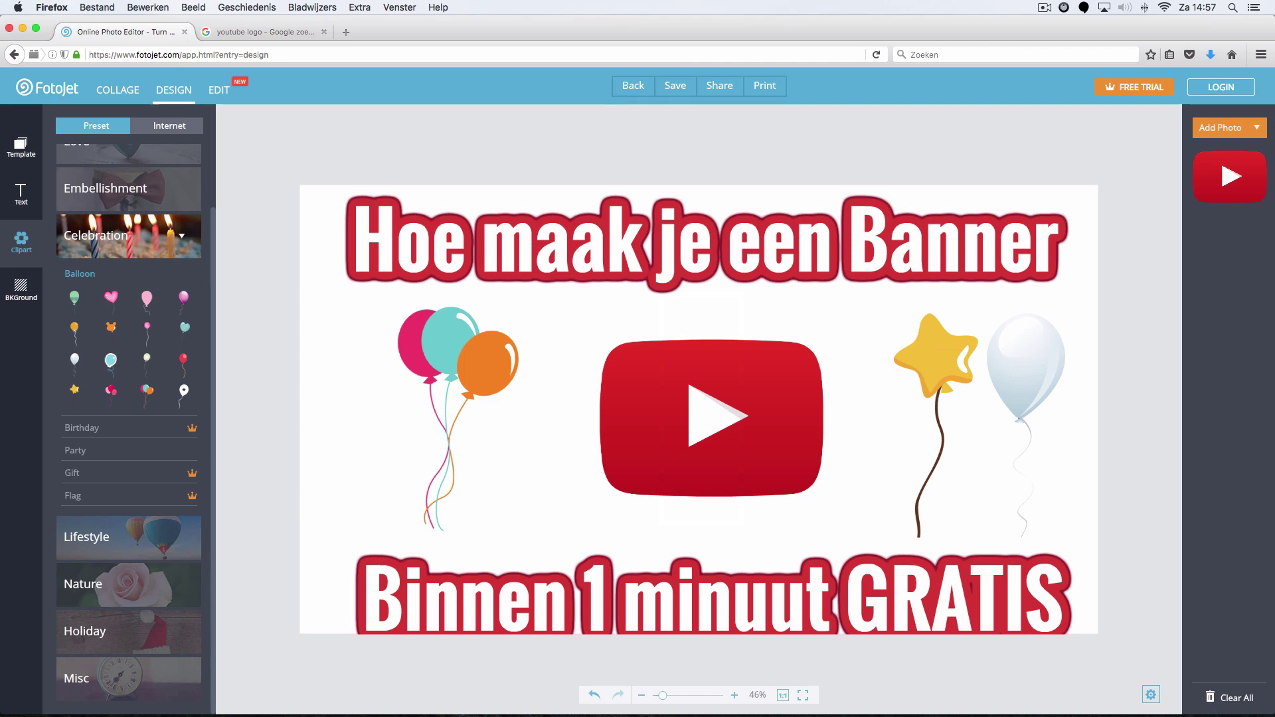